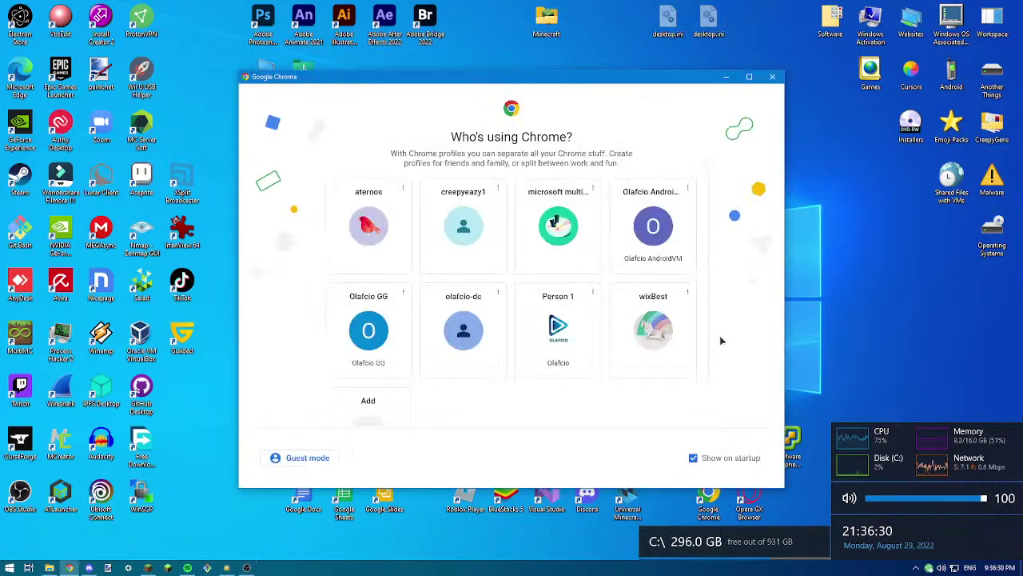
Open the browser with the Person 1 profile and go to fabricmc.net
{"action": "left_click", "coordinate": [581, 340]}
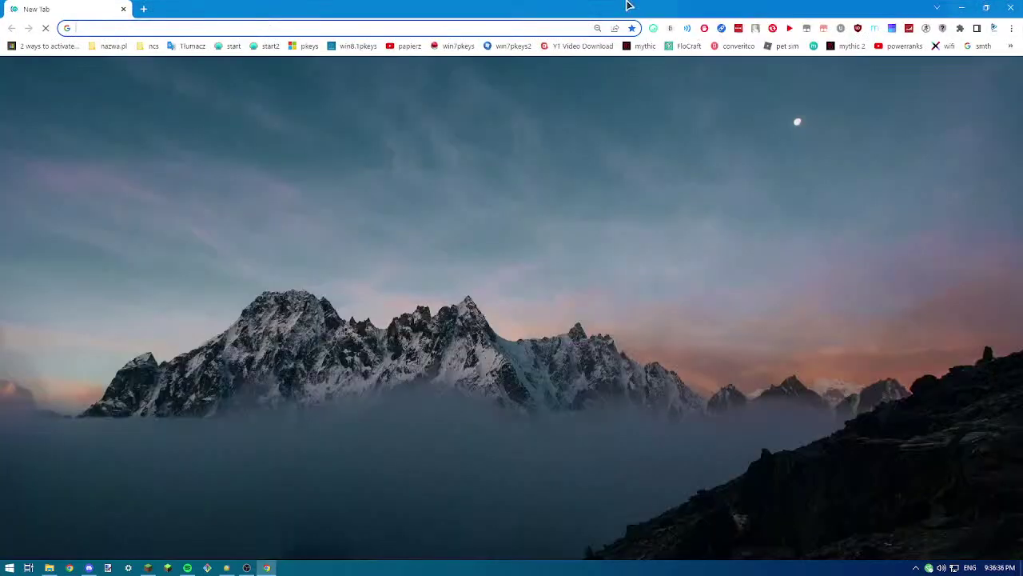
{"action": "left_click", "coordinate": [471, 29]}
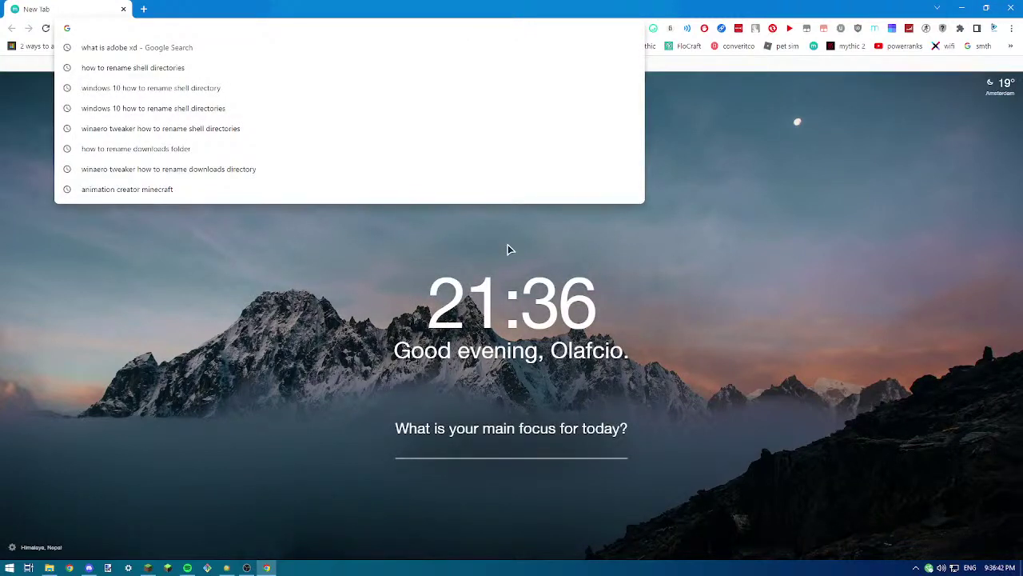
{"action": "type", "text": "fabricmc.net"}
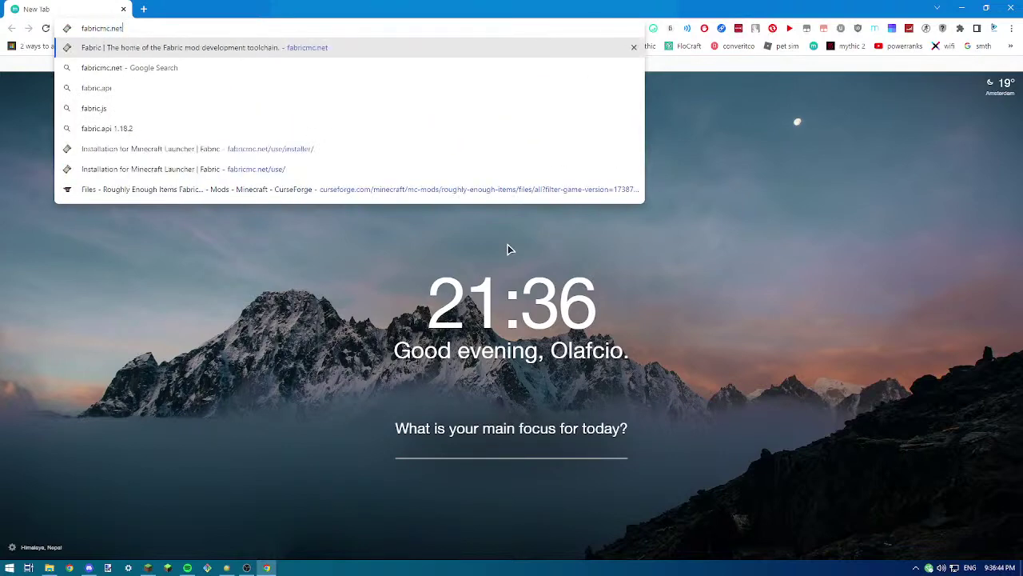
{"action": "key", "text": "Return"}
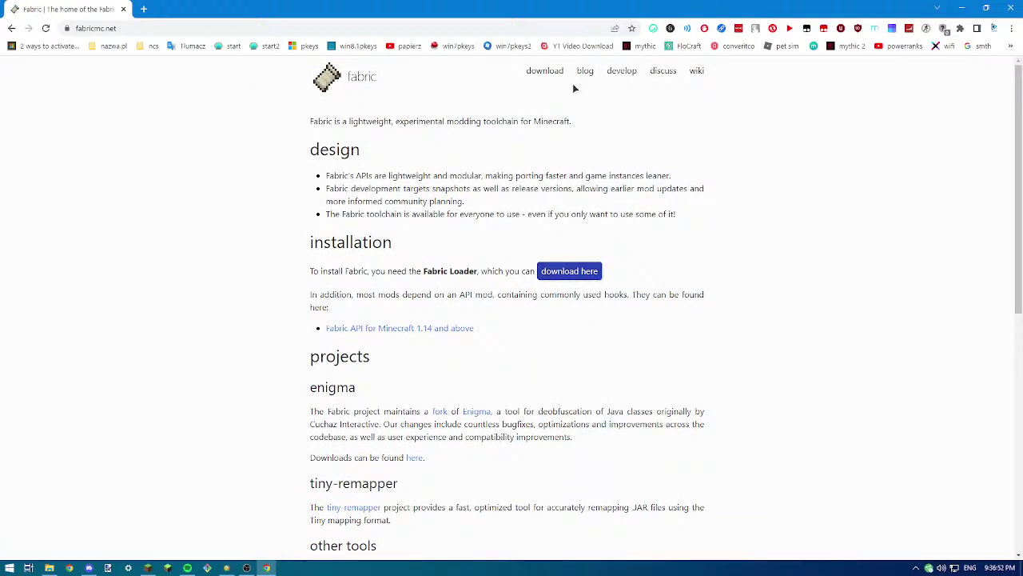
Download the universal jar of the Fabric installer and show the downloaded file in its folder
{"action": "left_click", "coordinate": [538, 72]}
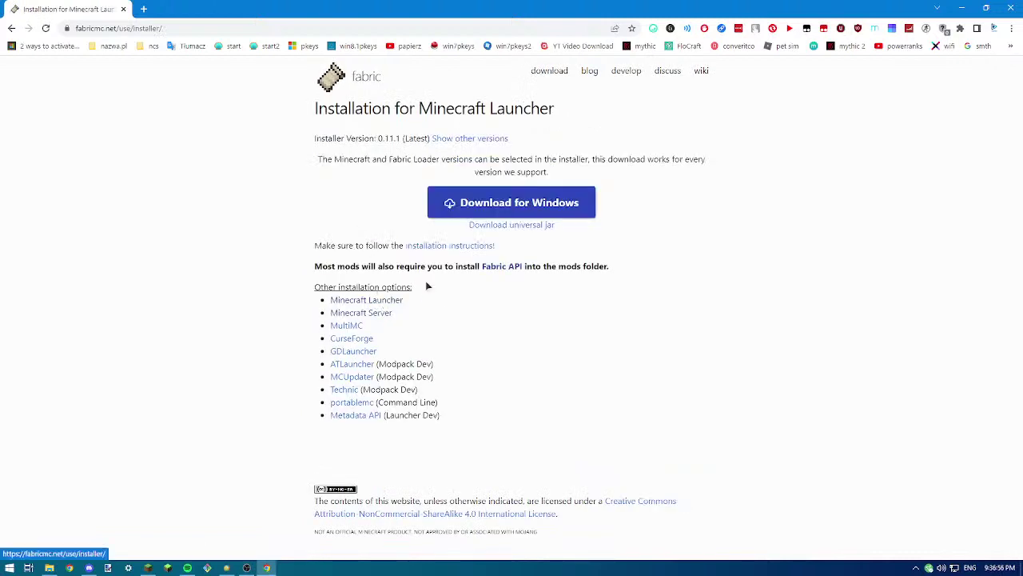
{"action": "left_click", "coordinate": [516, 226]}
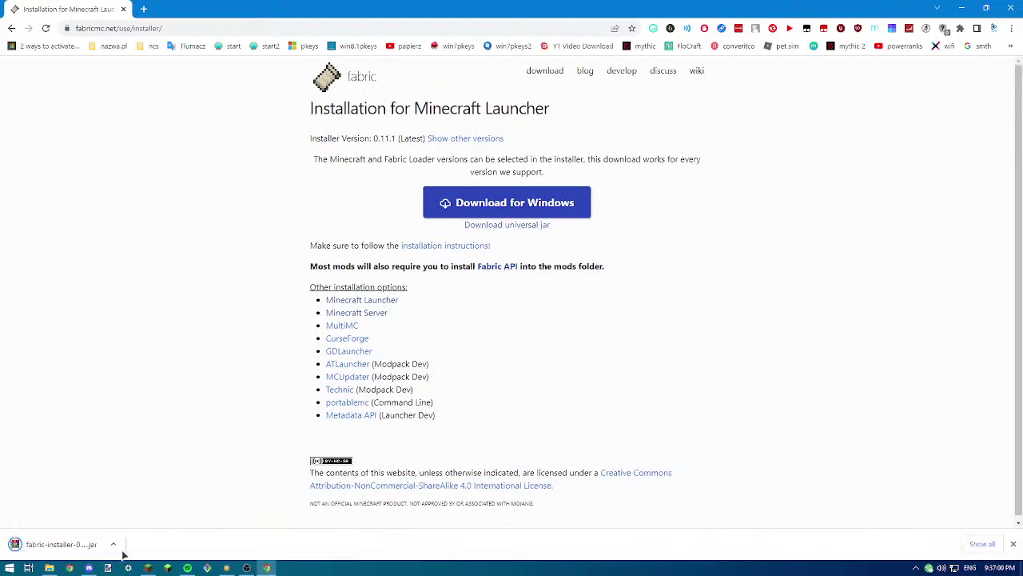
{"action": "left_click", "coordinate": [118, 547]}
{"action": "left_click", "coordinate": [152, 509]}
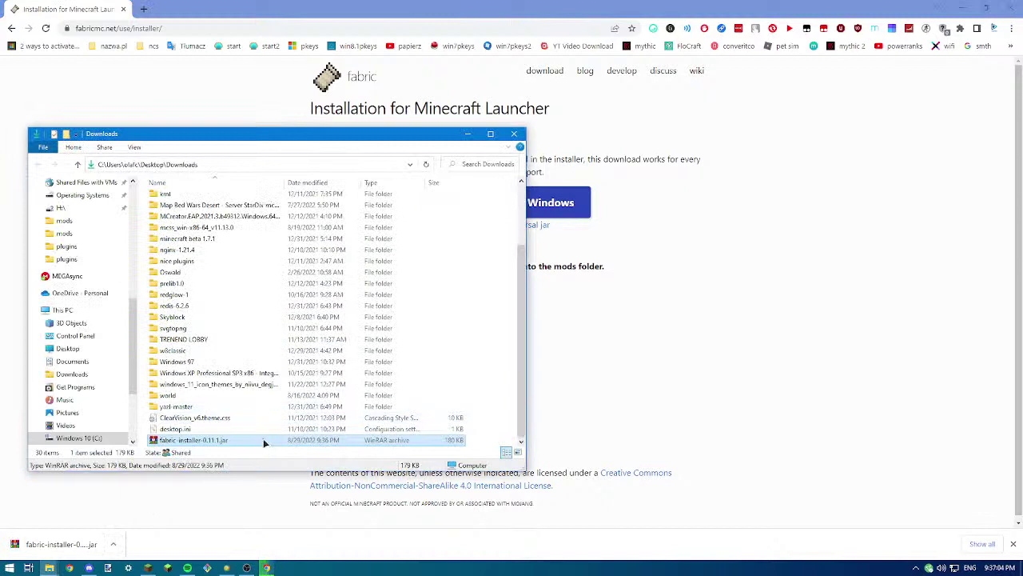
Run fabric-installer-0.11.1.jar with Java(TM) Platform SE binary
{"action": "right_click", "coordinate": [264, 440]}
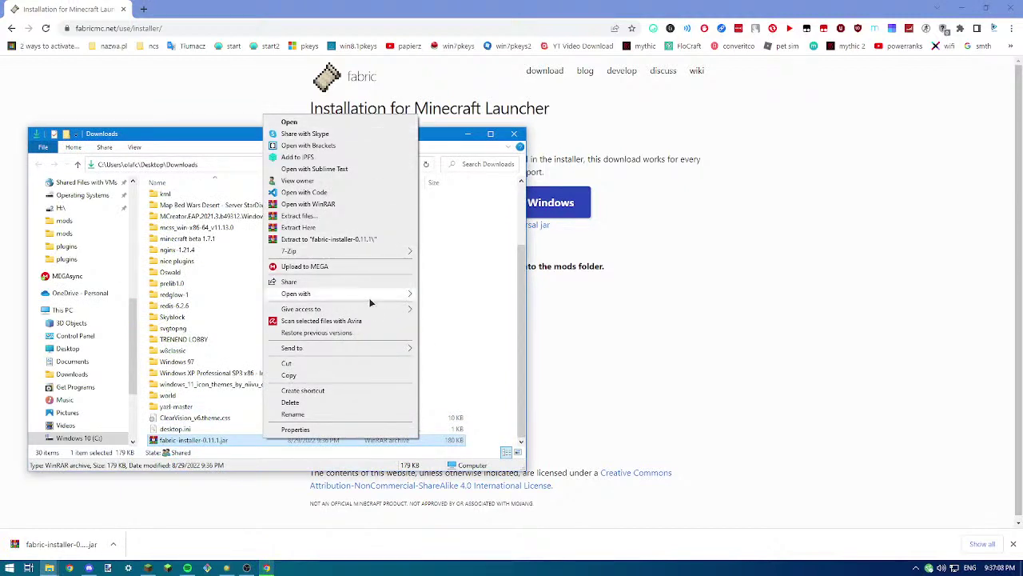
{"action": "mouse_move", "coordinate": [374, 294]}
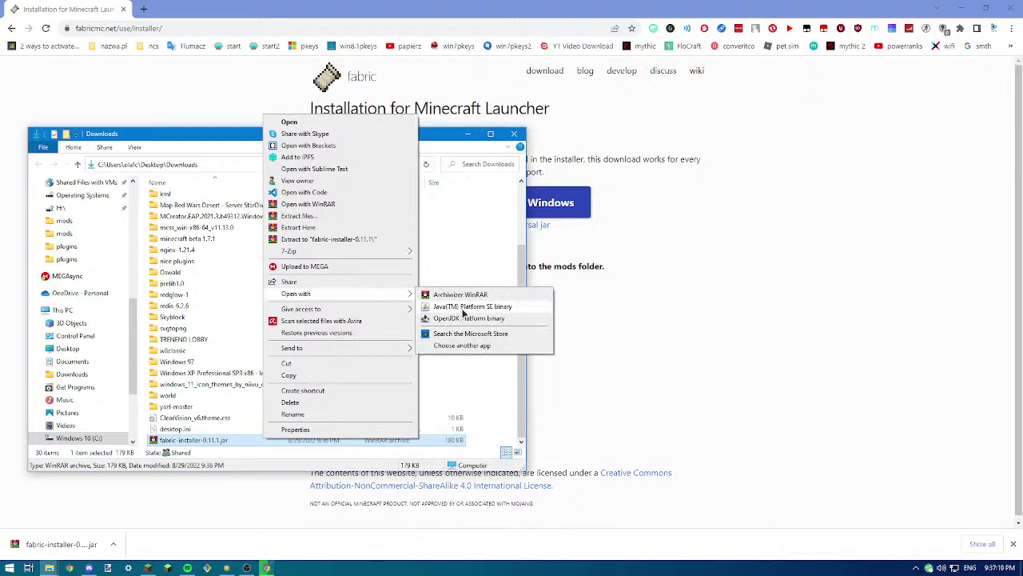
{"action": "left_click", "coordinate": [465, 307]}
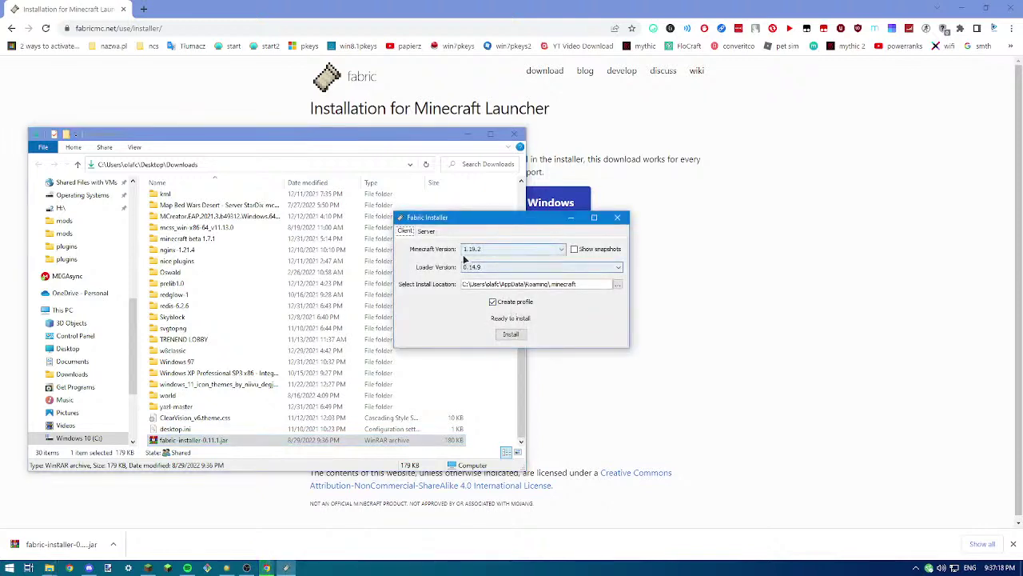
Review the available Minecraft versions, loader versions and the install location in the Fabric Installer
{"action": "left_click", "coordinate": [478, 249]}
{"action": "left_click", "coordinate": [444, 261]}
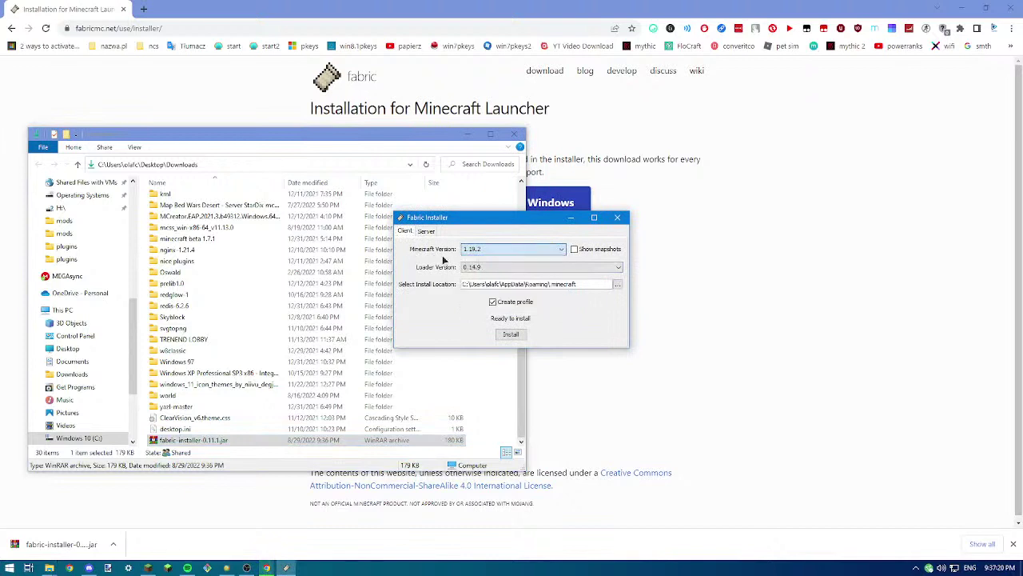
{"action": "left_click", "coordinate": [478, 249]}
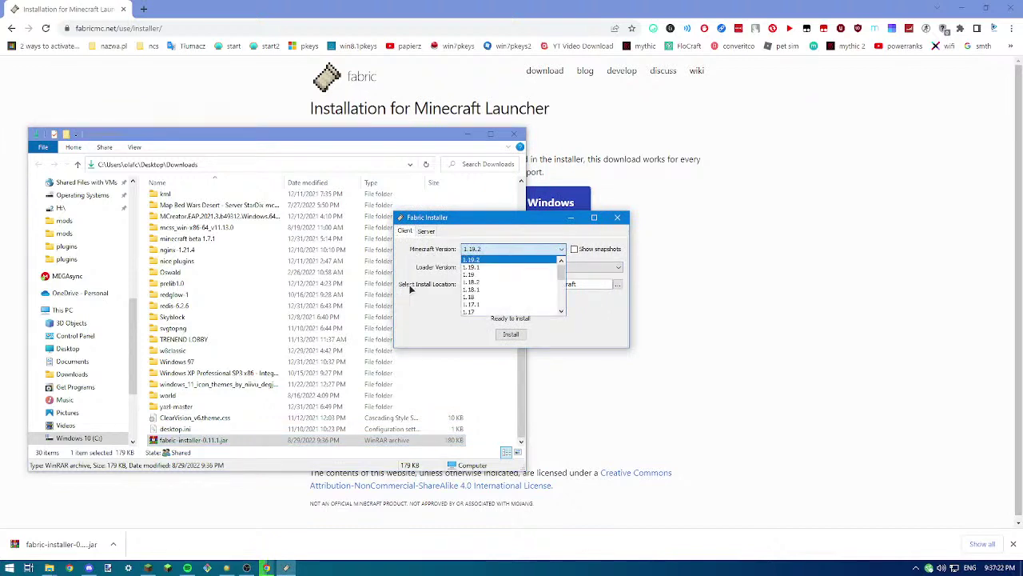
{"action": "left_click", "coordinate": [410, 289]}
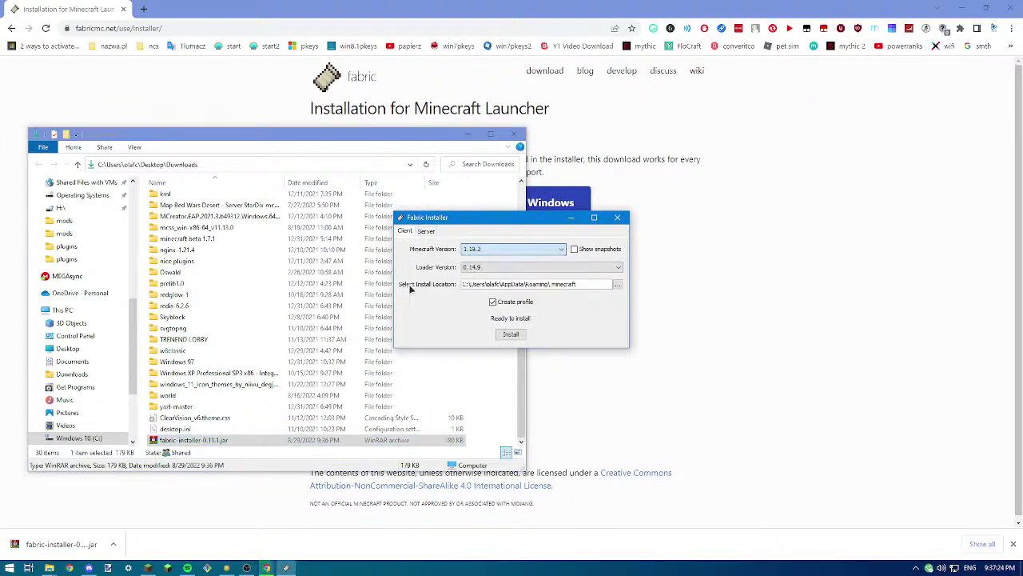
{"action": "left_click", "coordinate": [516, 267]}
{"action": "left_click", "coordinate": [515, 276]}
{"action": "left_click", "coordinate": [563, 267]}
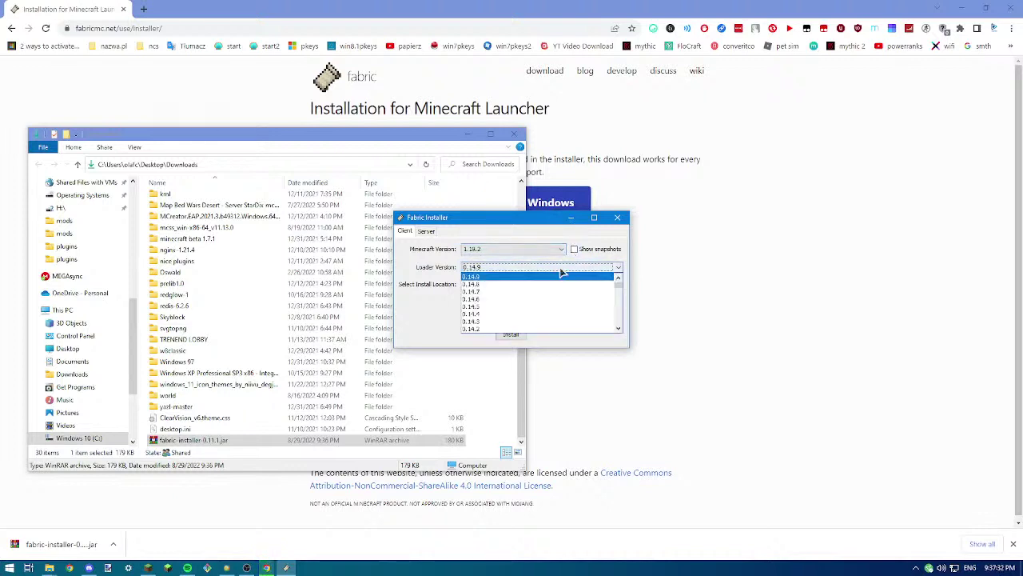
{"action": "left_click", "coordinate": [560, 272]}
{"action": "left_click", "coordinate": [522, 249]}
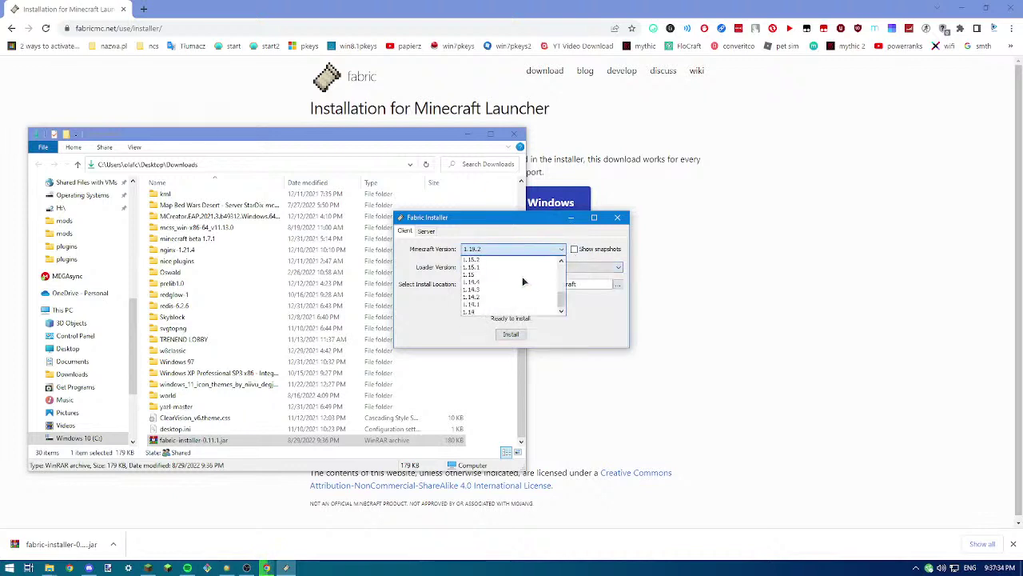
{"action": "left_click", "coordinate": [523, 259]}
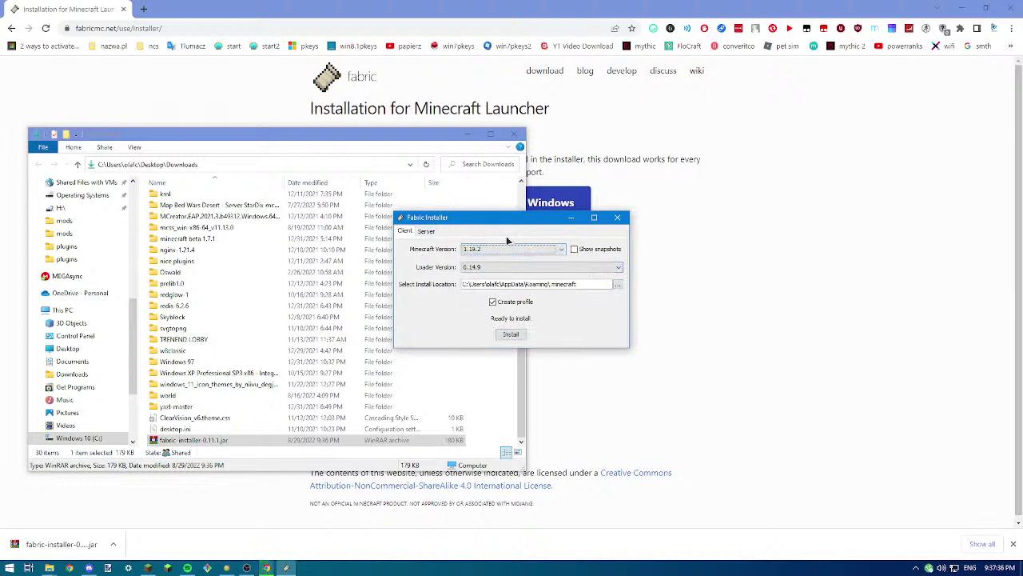
{"action": "left_click_drag", "start_coordinate": [587, 284], "coordinate": [464, 282]}
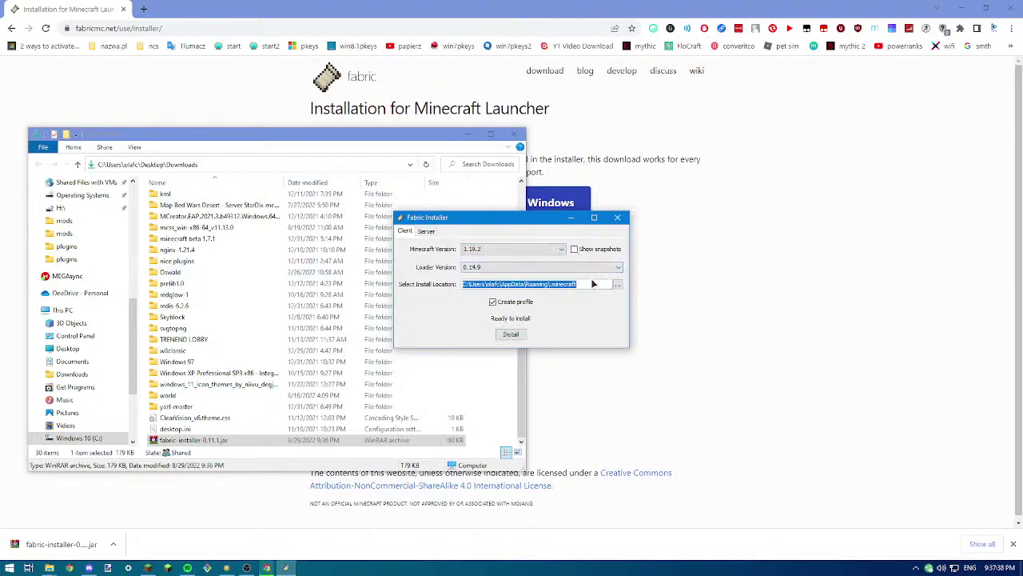
{"action": "left_click", "coordinate": [594, 284]}
Try to install the Fabric client for Minecraft 1.19.2, and close the running Minecraft Launcher
{"action": "left_click", "coordinate": [505, 336]}
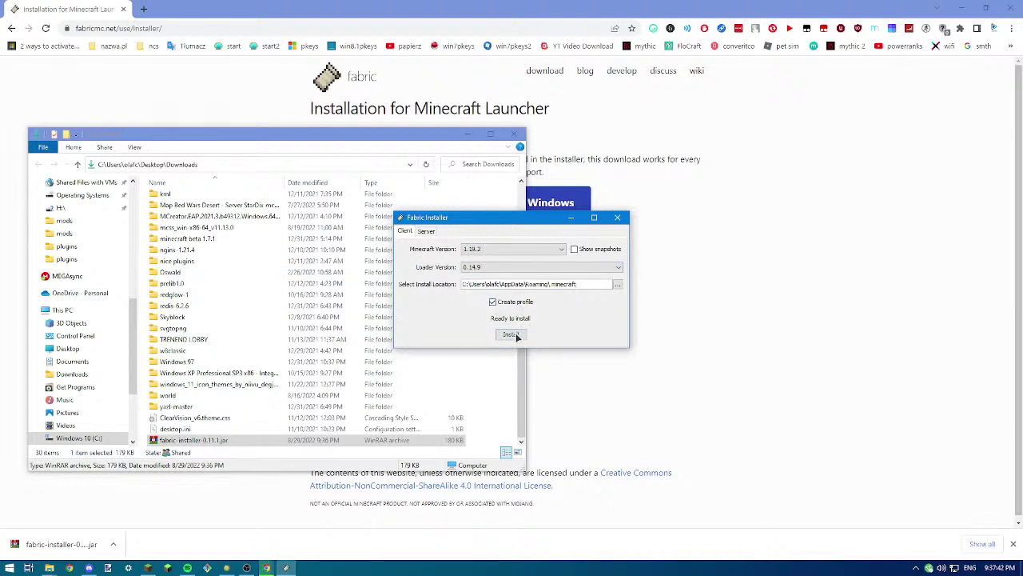
{"action": "left_click", "coordinate": [515, 337]}
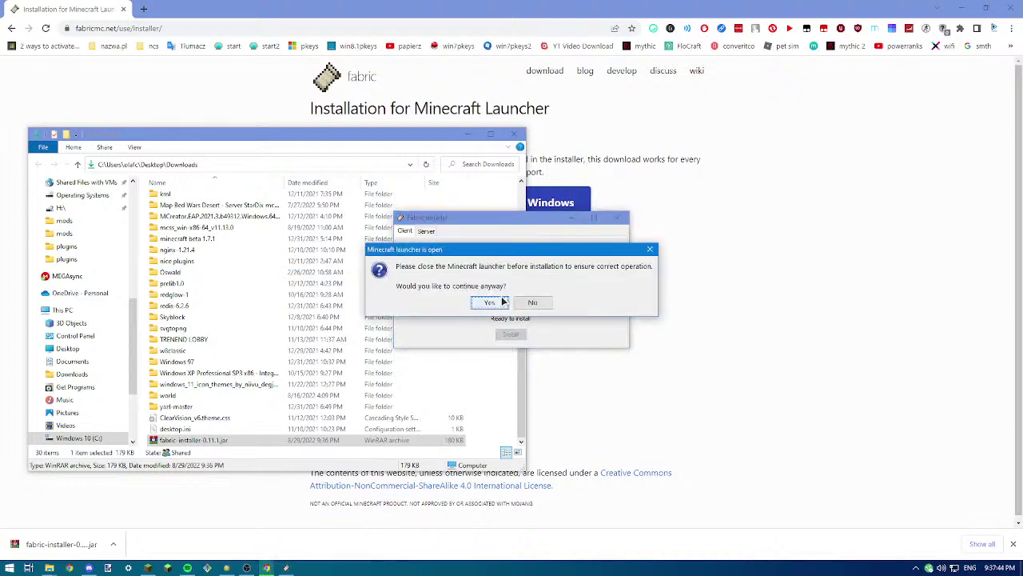
{"action": "left_click", "coordinate": [499, 305]}
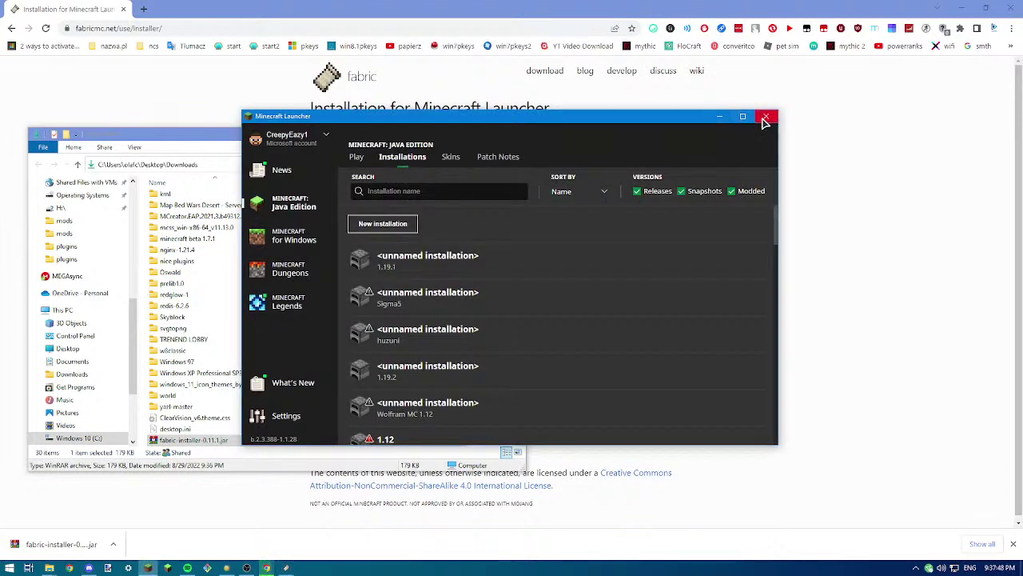
{"action": "left_click", "coordinate": [765, 118]}
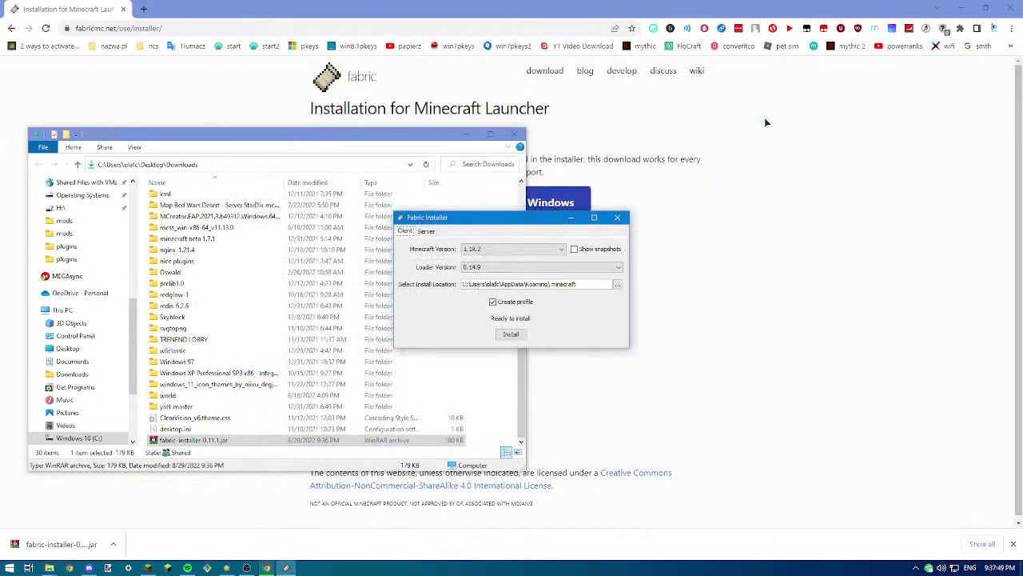
Install Fabric Loader 0.14.9 for Minecraft 1.19.2 and close the installer
{"action": "left_click", "coordinate": [510, 335]}
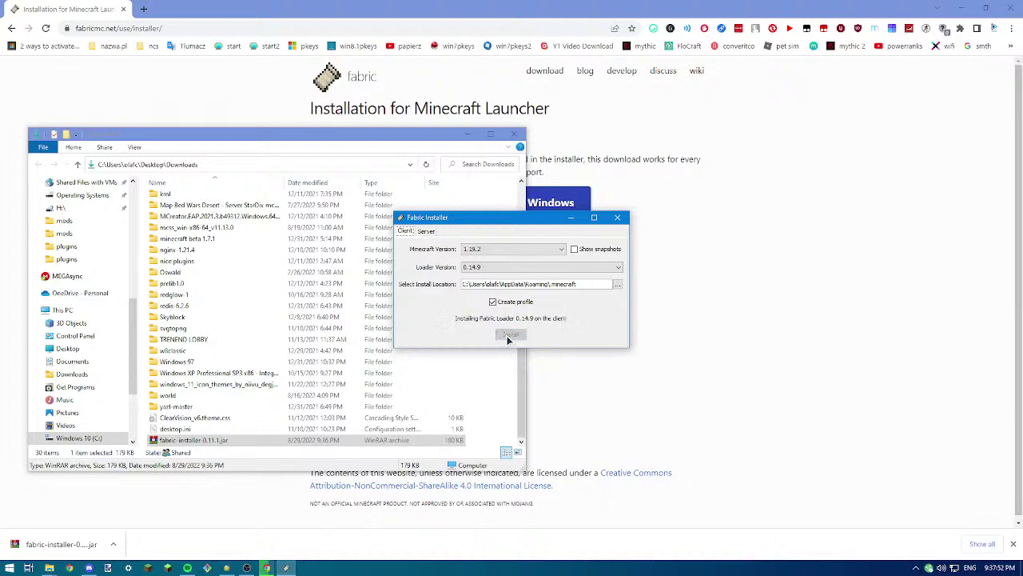
{"action": "left_click", "coordinate": [397, 133]}
{"action": "left_click_drag", "start_coordinate": [412, 147], "coordinate": [781, 441]}
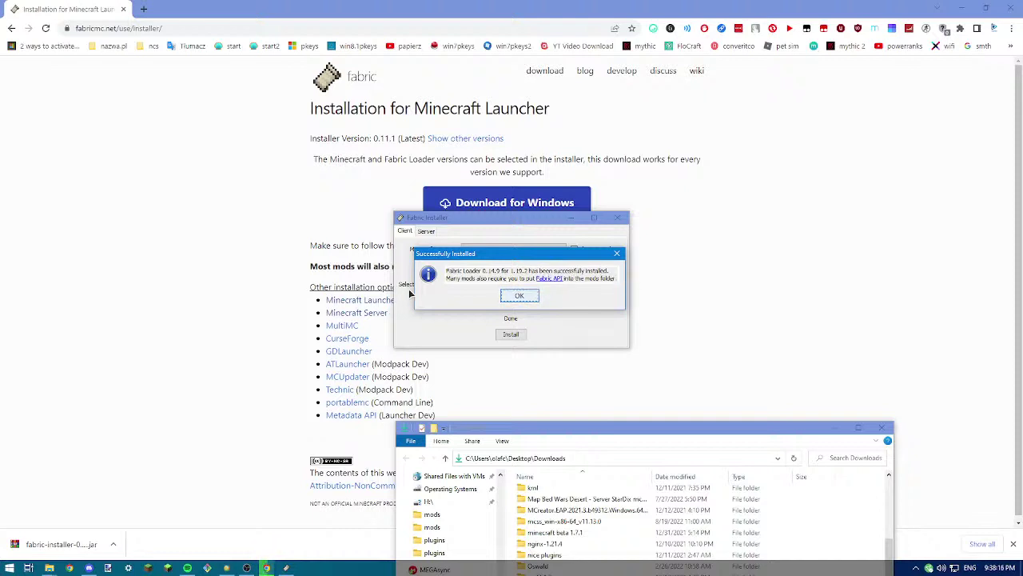
{"action": "left_click", "coordinate": [520, 295]}
{"action": "left_click", "coordinate": [618, 217]}
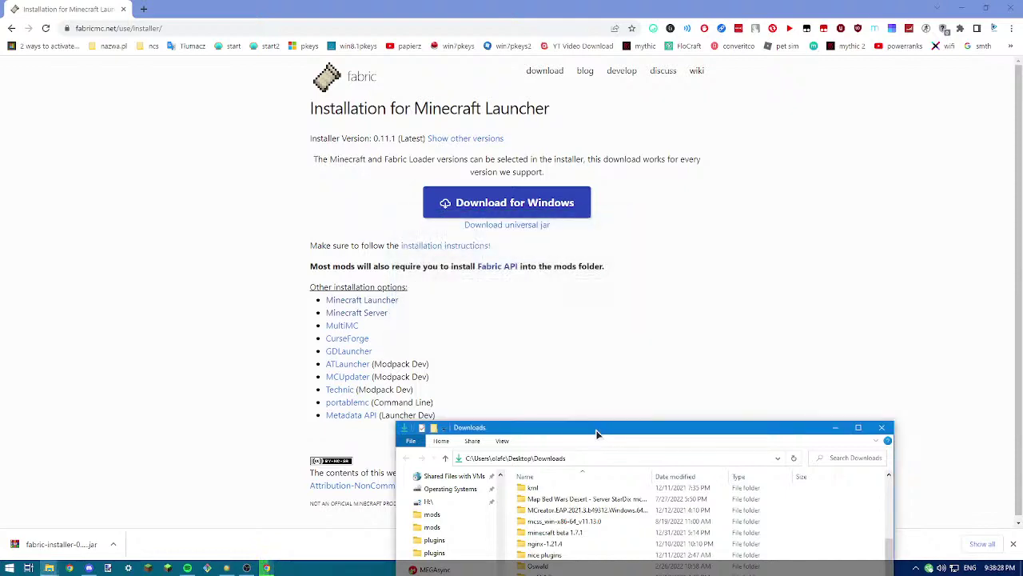
Permanently delete fabric-installer-0.11.1.jar from the Downloads folder
{"action": "left_click_drag", "start_coordinate": [595, 432], "coordinate": [413, 133]}
{"action": "left_click", "coordinate": [431, 158]}
{"action": "type", "text": "%appda"}
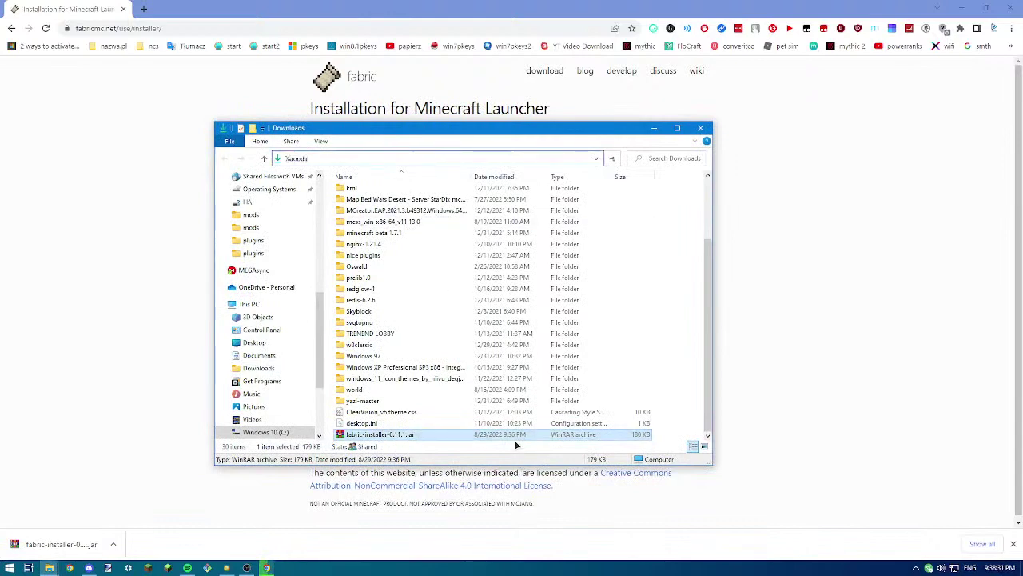
{"action": "double_click", "coordinate": [512, 433]}
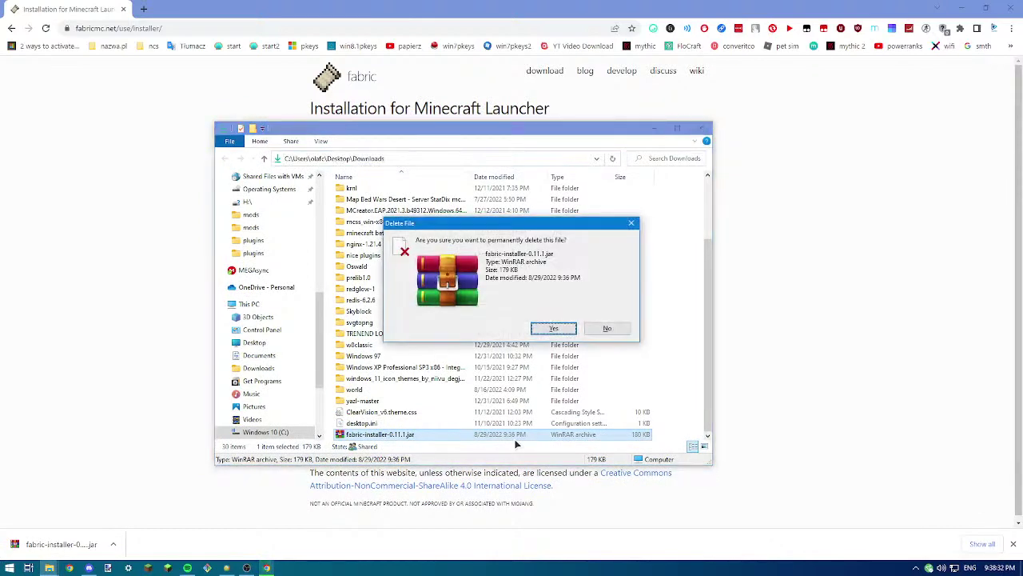
{"action": "key", "text": "Return"}
{"action": "key", "text": "Delete"}
Go to the %appdata%\.minecraft\mods folder in the file window
{"action": "left_click", "coordinate": [488, 156]}
{"action": "type", "text": "%userprofile%\\.A"}
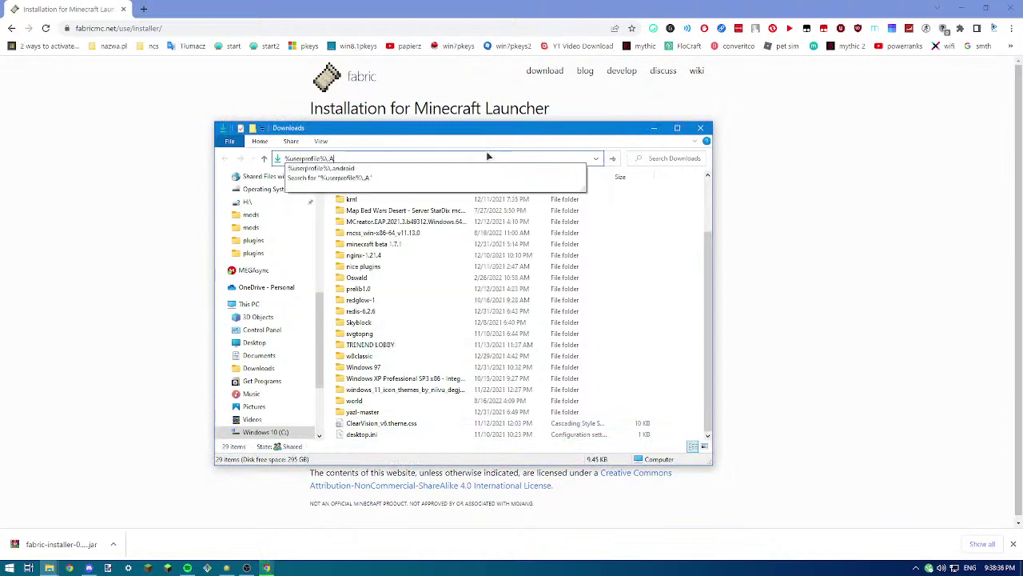
{"action": "type", "text": "a"}
{"action": "key", "text": "BackSpace"}
{"action": "key", "text": "ctrl+a"}
{"action": "type", "text": "%ap"}
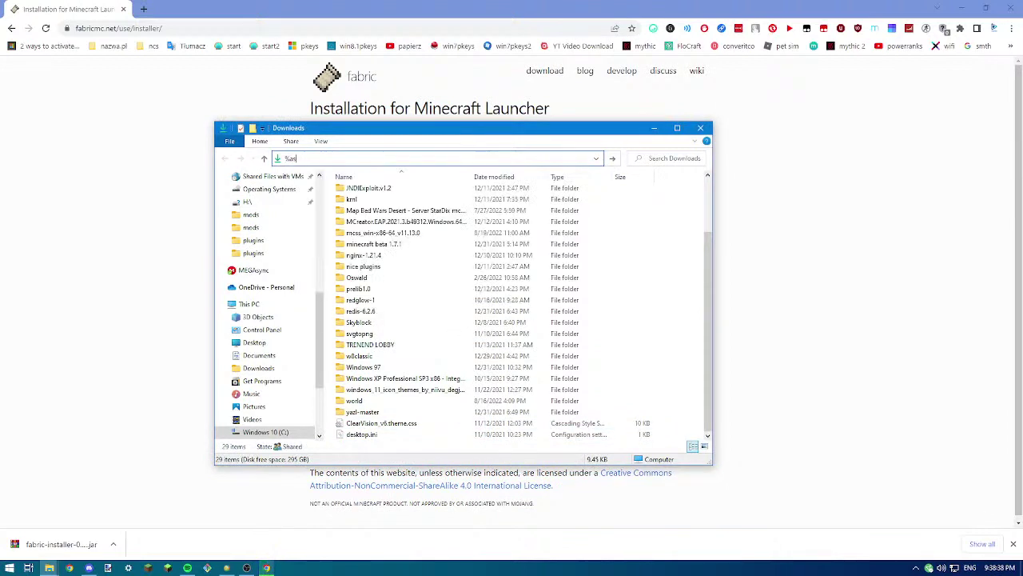
{"action": "type", "text": "pdata%\\.minecraft\\mods"}
{"action": "key", "text": "Return"}
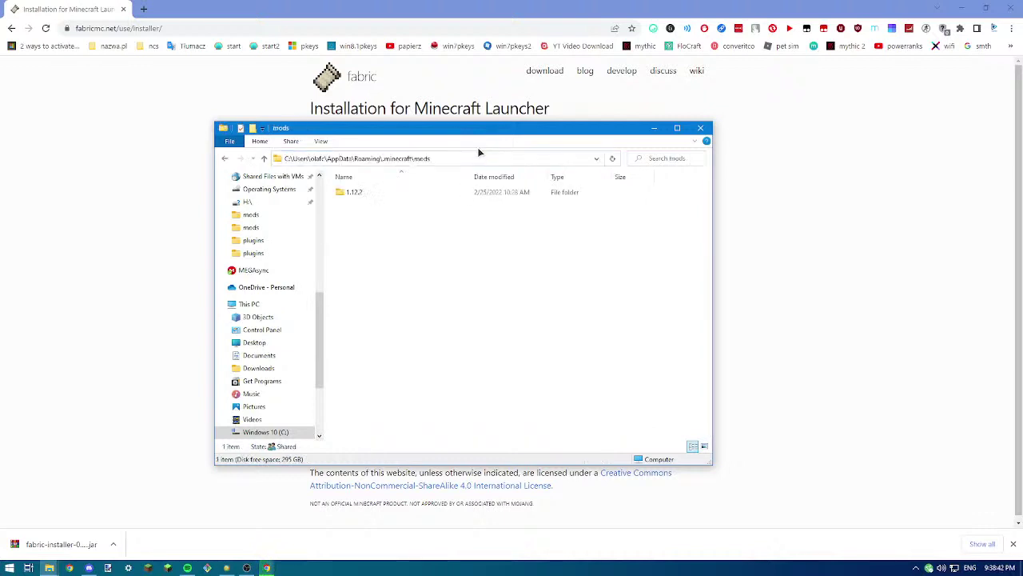
Go up to the .minecraft folder and show the options for creating a new folder there
{"action": "left_click", "coordinate": [486, 160]}
{"action": "left_click", "coordinate": [488, 161]}
{"action": "key", "text": "BackSpace"}
{"action": "key", "text": "BackSpace"}
{"action": "key", "text": "BackSpace"}
{"action": "key", "text": "BackSpace"}
{"action": "key", "text": "BackSpace"}
{"action": "key", "text": "ctrl+a"}
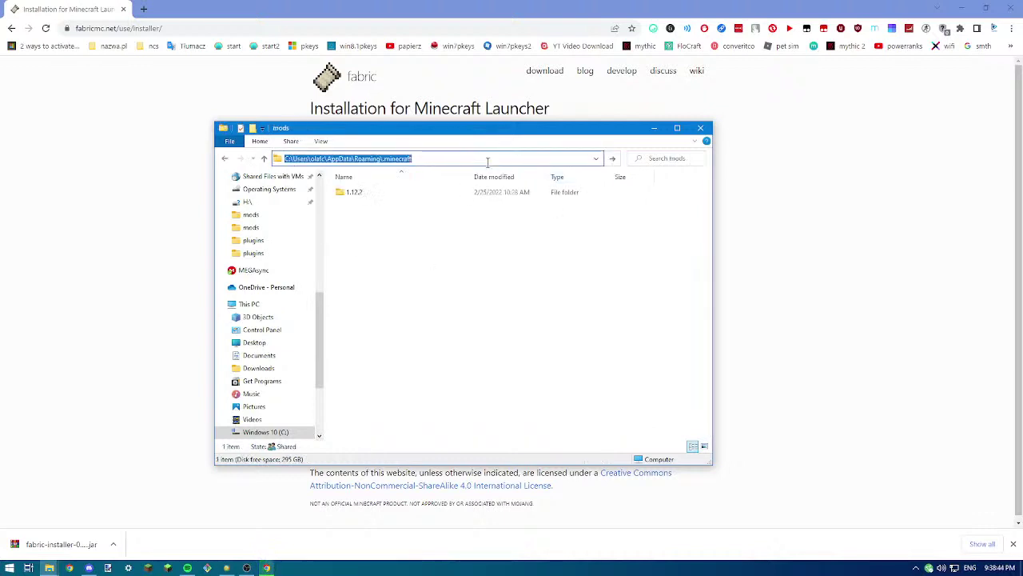
{"action": "key", "text": "Return"}
{"action": "right_click", "coordinate": [691, 358]}
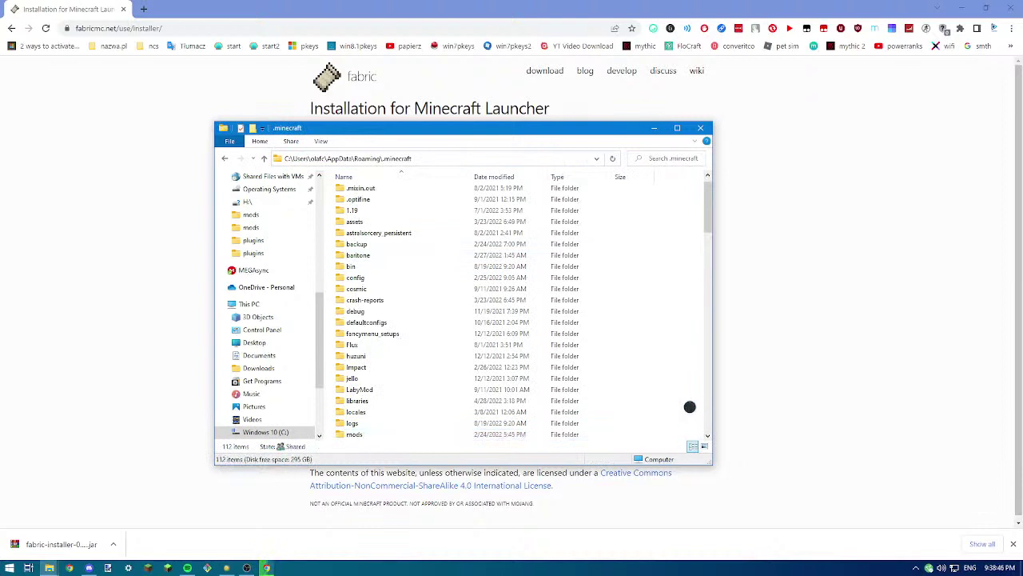
{"action": "mouse_move", "coordinate": [843, 331]}
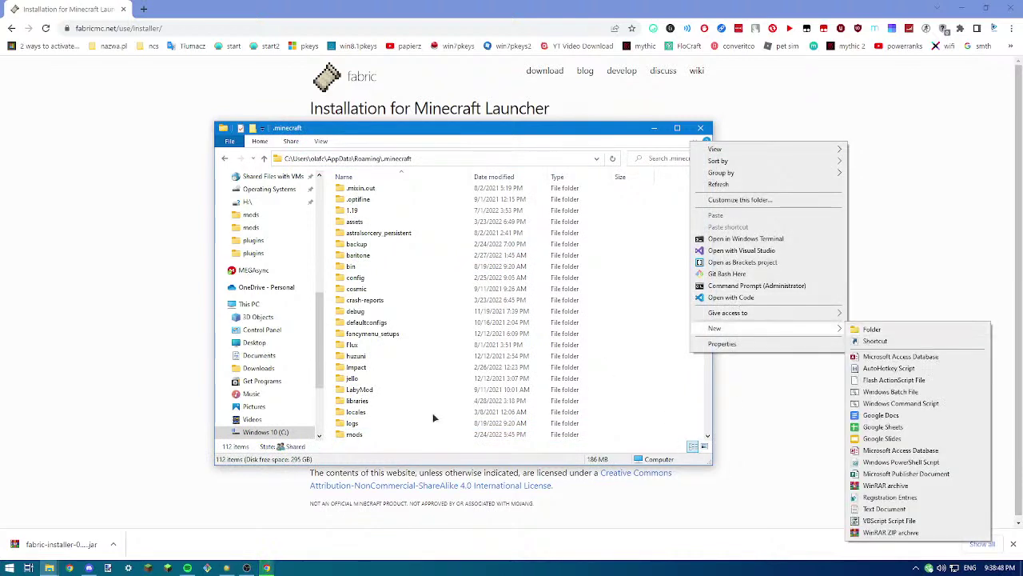
Look inside the 1.12.2 subfolder of mods and return to the mods folder
{"action": "double_click", "coordinate": [432, 438]}
{"action": "key", "text": "Down"}
{"action": "key", "text": "Return"}
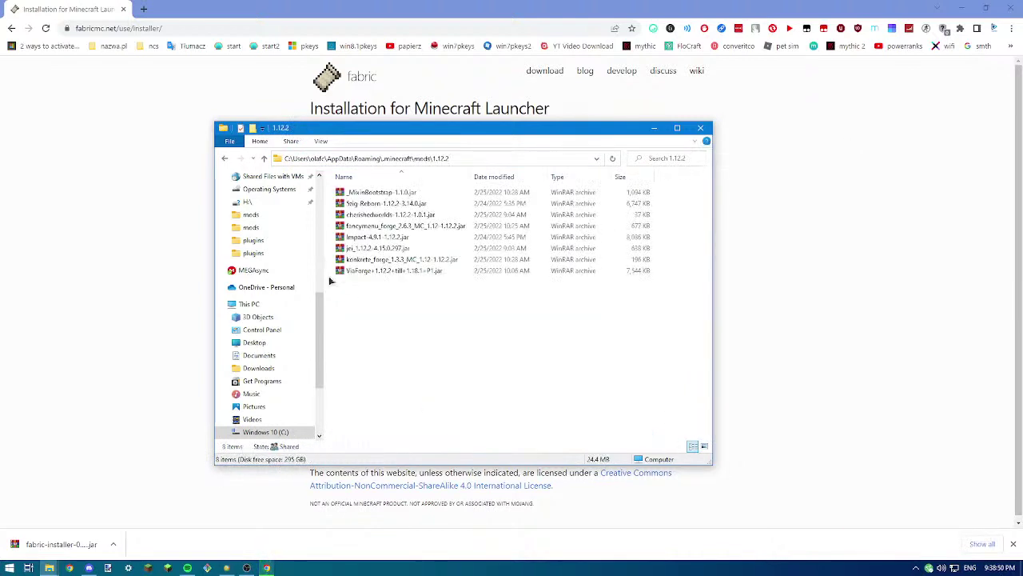
{"action": "left_click", "coordinate": [227, 158]}
{"action": "left_click", "coordinate": [227, 159]}
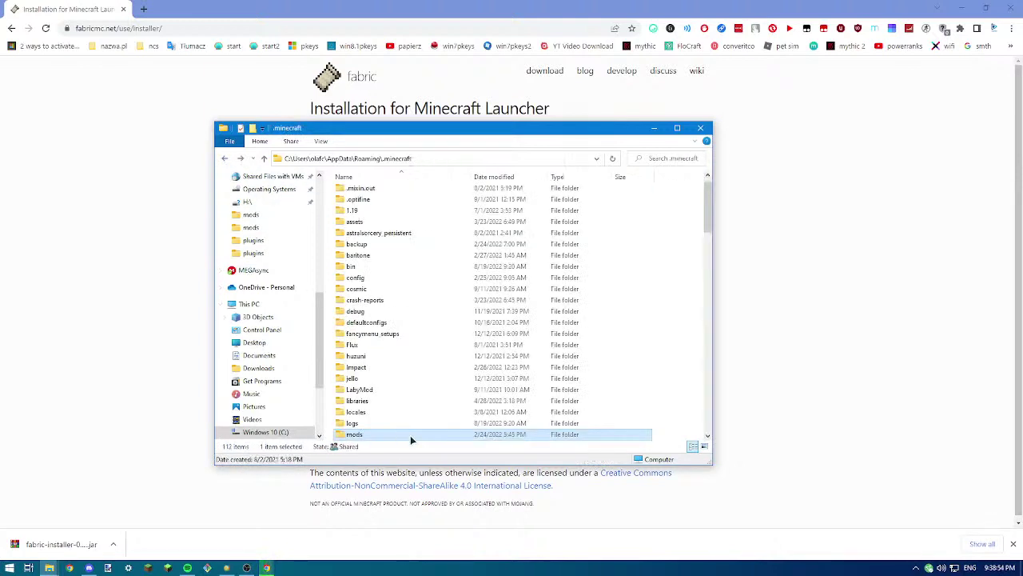
{"action": "double_click", "coordinate": [413, 436]}
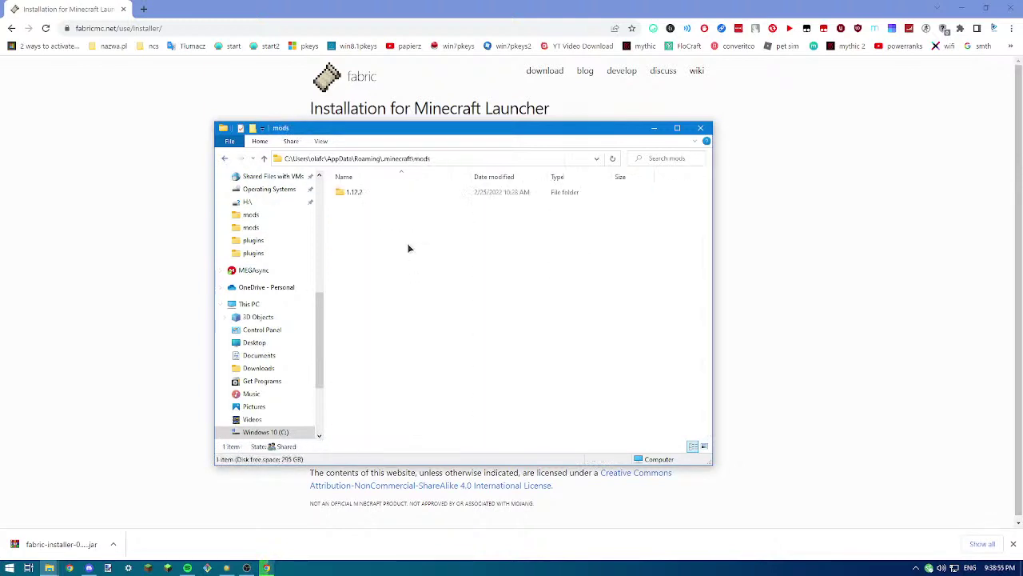
Pin the 1.12.2 folder from mods to Quick access, placing it between the two Downloads entries
{"action": "right_click", "coordinate": [441, 192]}
{"action": "key", "text": "Escape"}
{"action": "scroll", "coordinate": [264, 304], "scroll_direction": "up", "scroll_amount": 10}
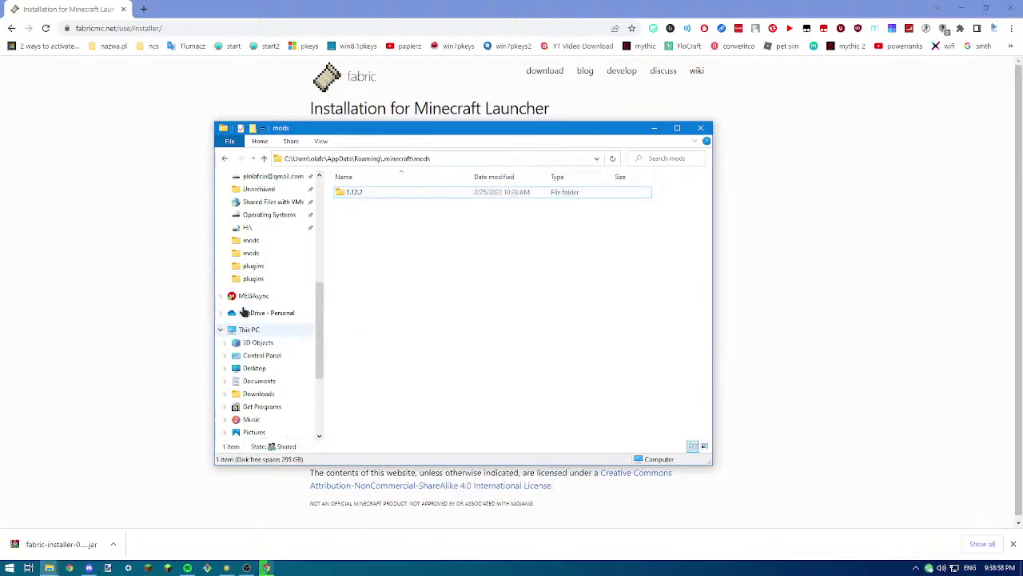
{"action": "left_click_drag", "start_coordinate": [352, 193], "coordinate": [263, 299]}
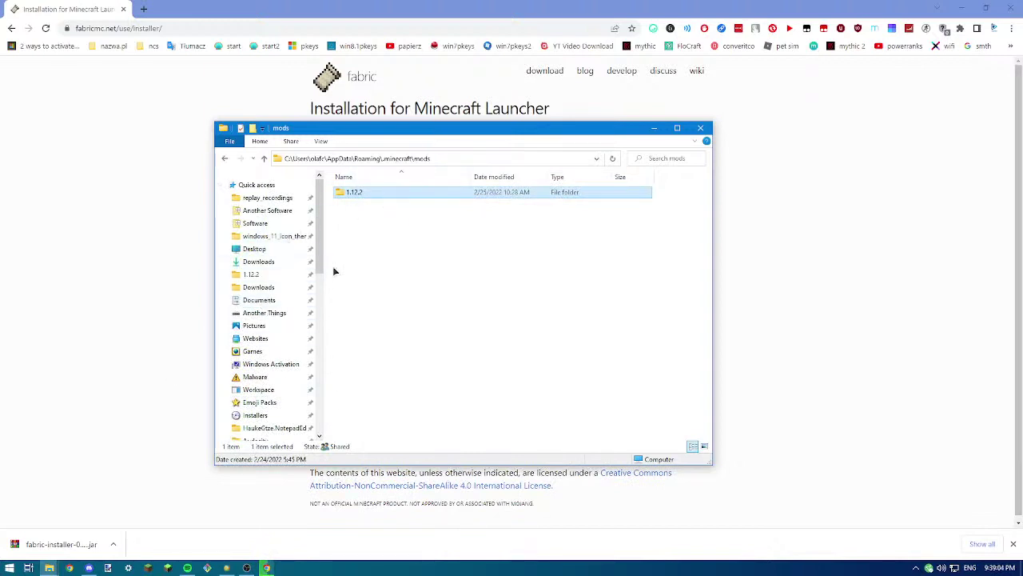
Permanently delete the 1.12.2 subfolder, and then the mods folder itself from .minecraft
{"action": "left_click_drag", "start_coordinate": [356, 194], "coordinate": [416, 199]}
{"action": "key", "text": "shift+Delete"}
{"action": "key", "text": "Return"}
{"action": "key", "text": "alt+Left"}
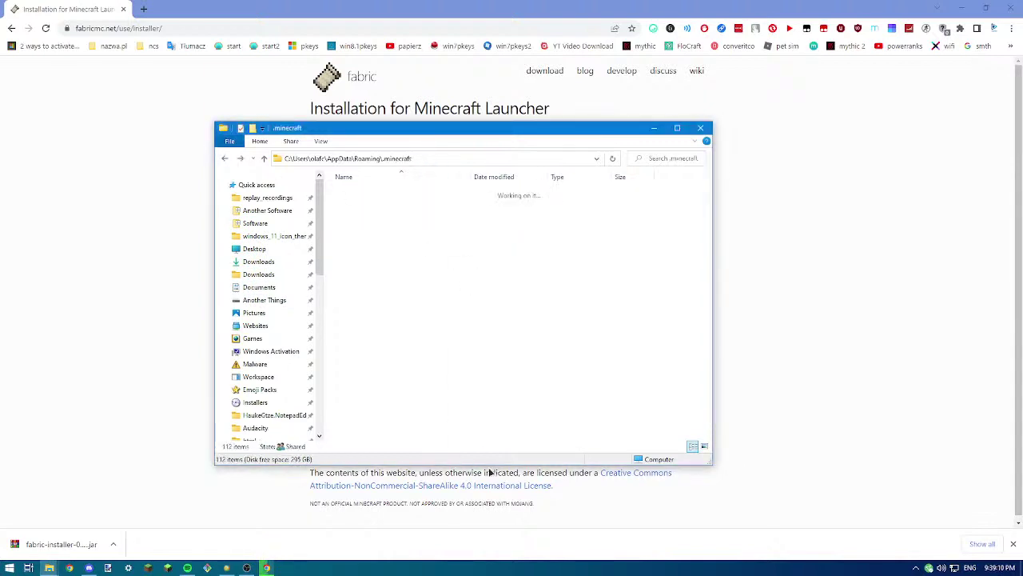
{"action": "key", "text": "shift+Delete"}
{"action": "key", "text": "Return"}
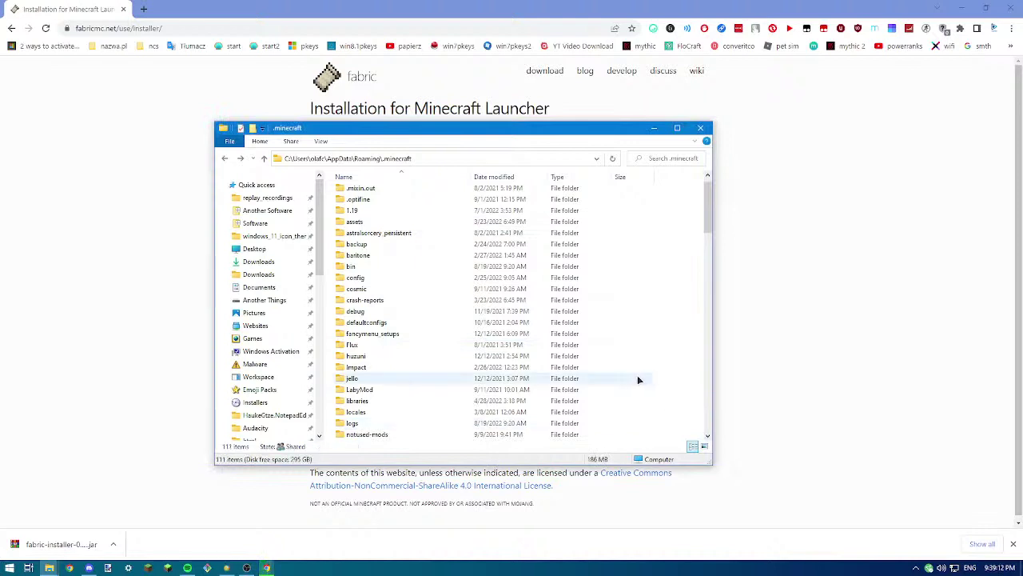
Create a new folder named mods inside the .minecraft folder
{"action": "scroll", "coordinate": [664, 280], "scroll_direction": "down", "scroll_amount": 2}
{"action": "right_click", "coordinate": [662, 275]}
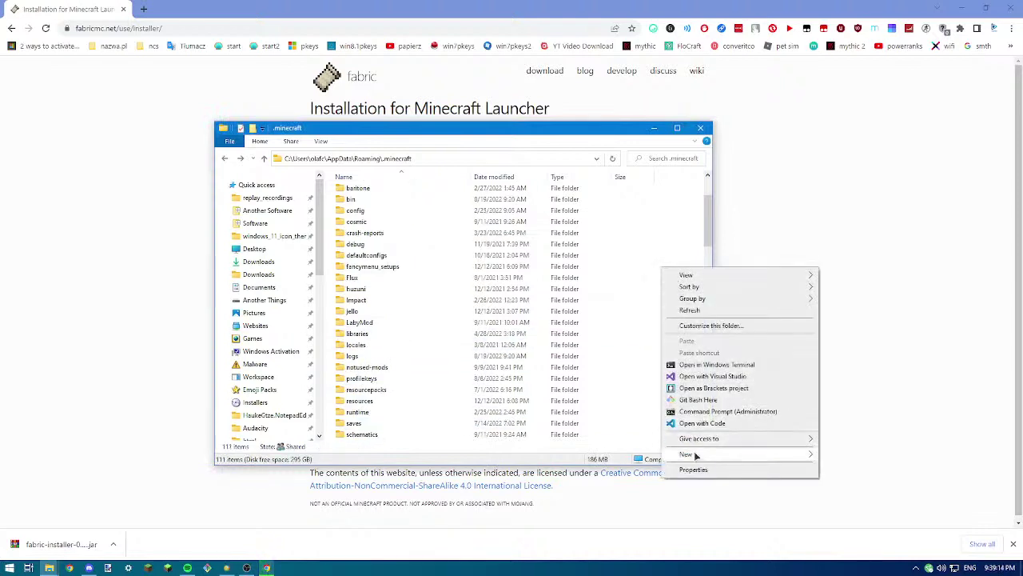
{"action": "mouse_move", "coordinate": [695, 455]}
{"action": "mouse_move", "coordinate": [812, 454]}
{"action": "left_click", "coordinate": [864, 250]}
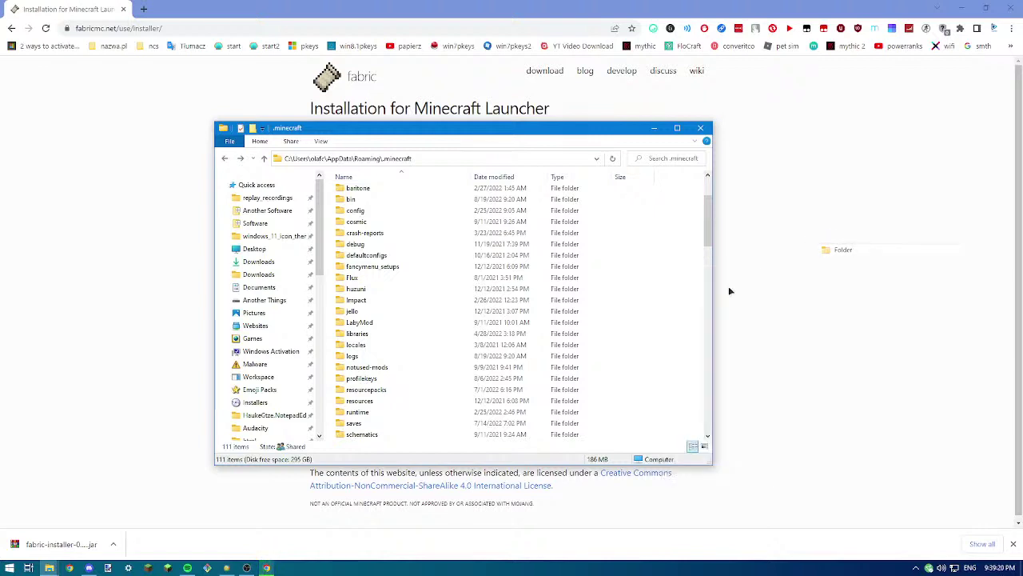
{"action": "type", "text": "mods"}
{"action": "key", "text": "Return"}
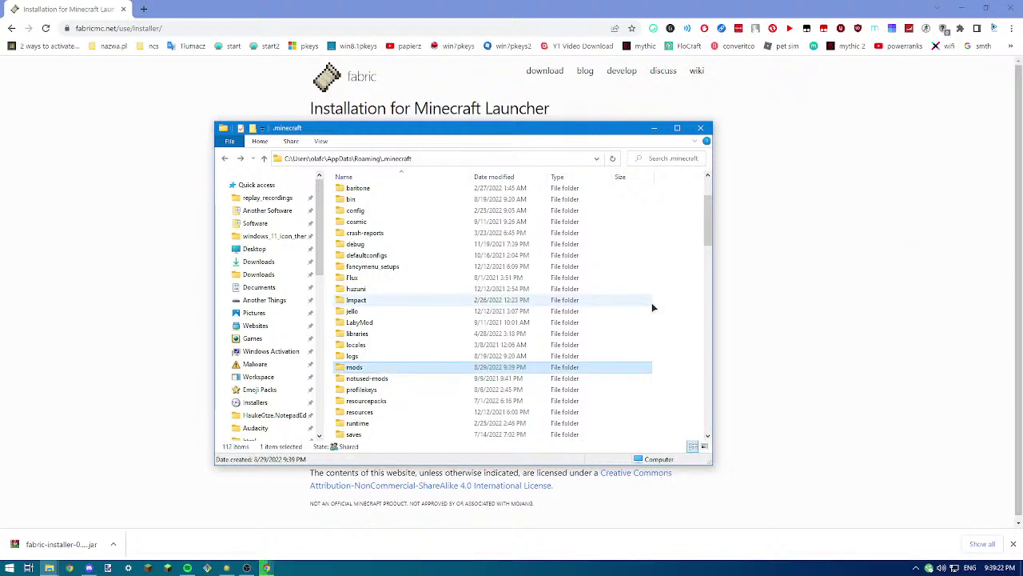
Open the newly created mods folder inside .minecraft
{"action": "double_click", "coordinate": [592, 366]}
{"action": "right_click", "coordinate": [438, 226]}
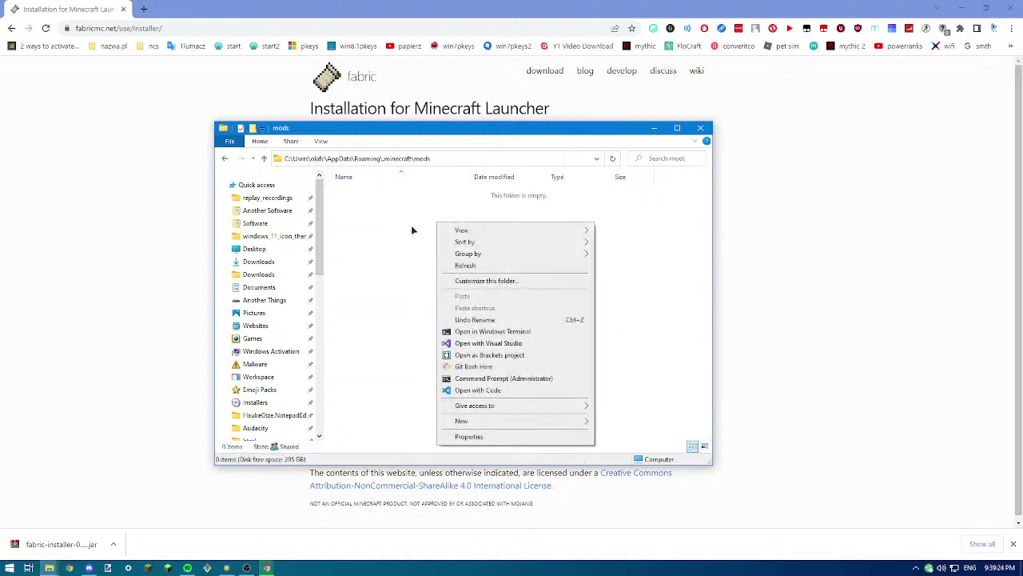
{"action": "left_click", "coordinate": [411, 224]}
Switch to Chrome, try to open the downloaded fabric-installer file, and close the downloads bar
{"action": "left_click", "coordinate": [307, 34]}
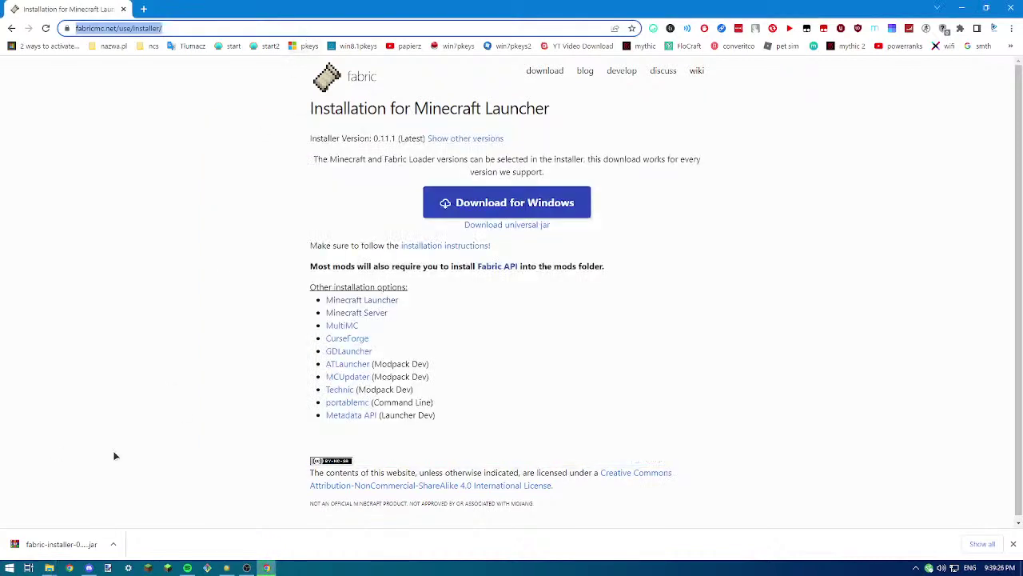
{"action": "left_click", "coordinate": [56, 543]}
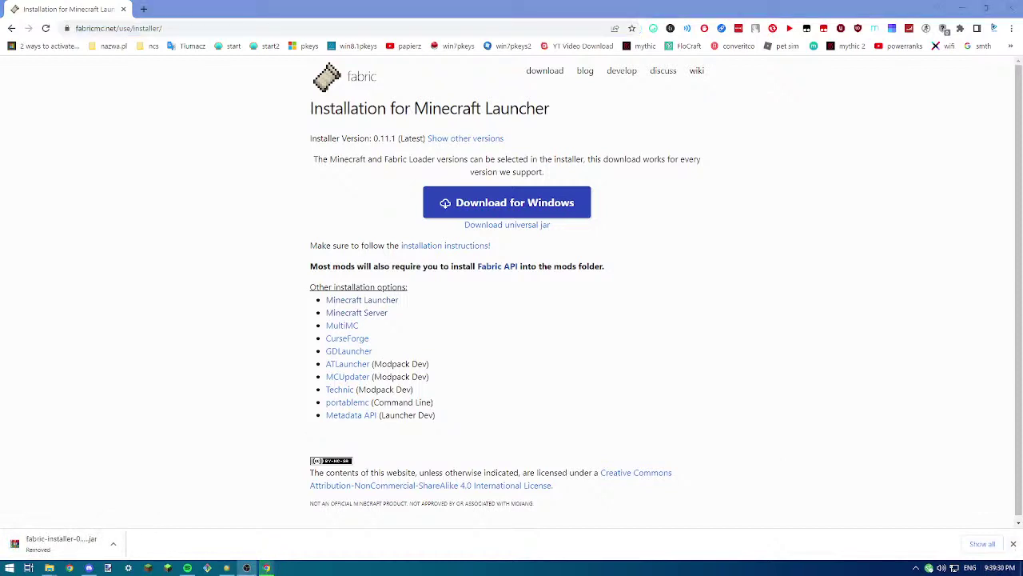
{"action": "left_click", "coordinate": [1013, 544]}
Go to the website wurstclient.net
{"action": "type", "text": "wurst"}
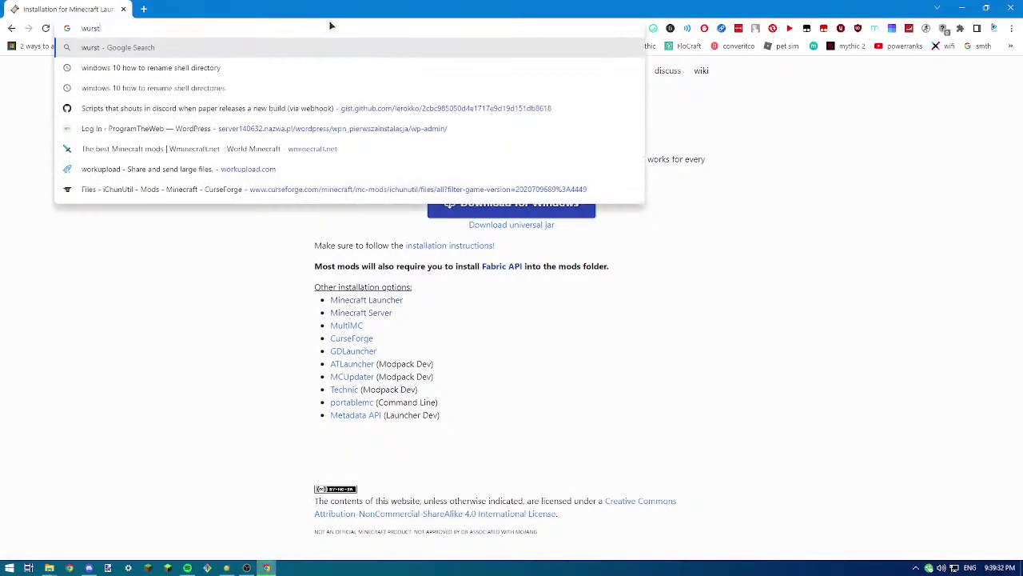
{"action": "type", "text": "client.net"}
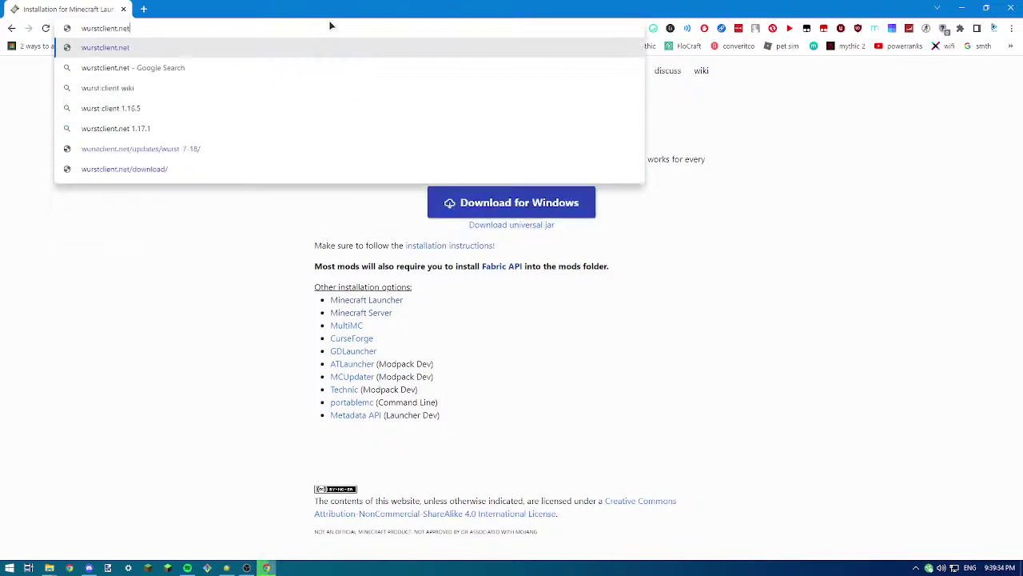
{"action": "key", "text": "Return"}
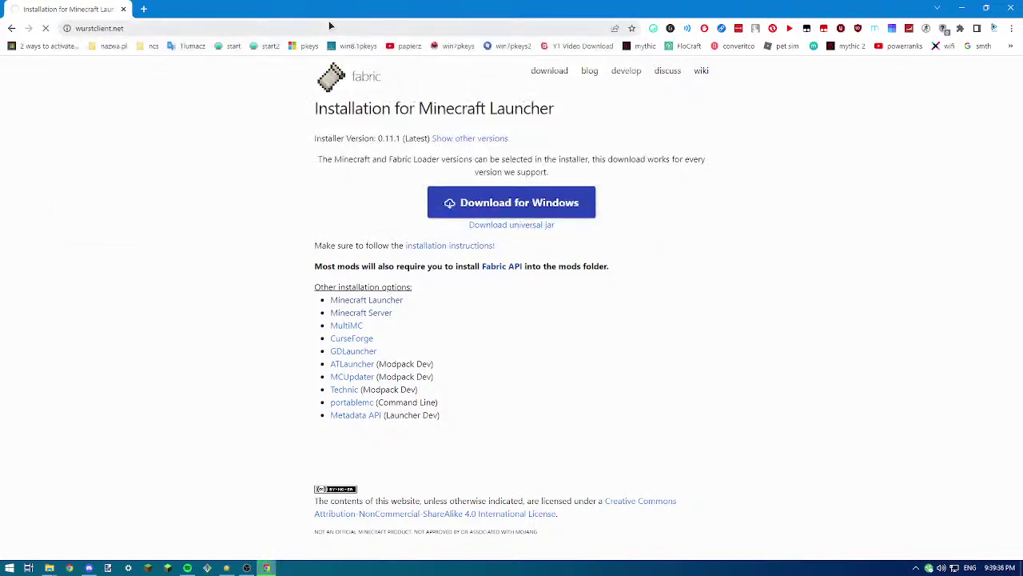
Search Google for "wurst client"
{"action": "left_click", "coordinate": [328, 27]}
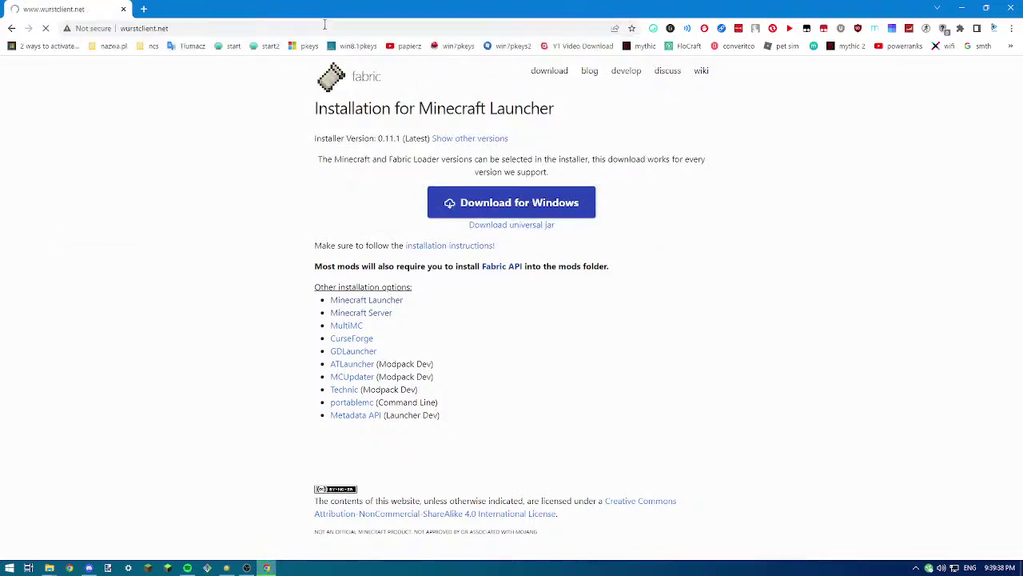
{"action": "left_click", "coordinate": [324, 25]}
{"action": "type", "text": "wurst-clie"}
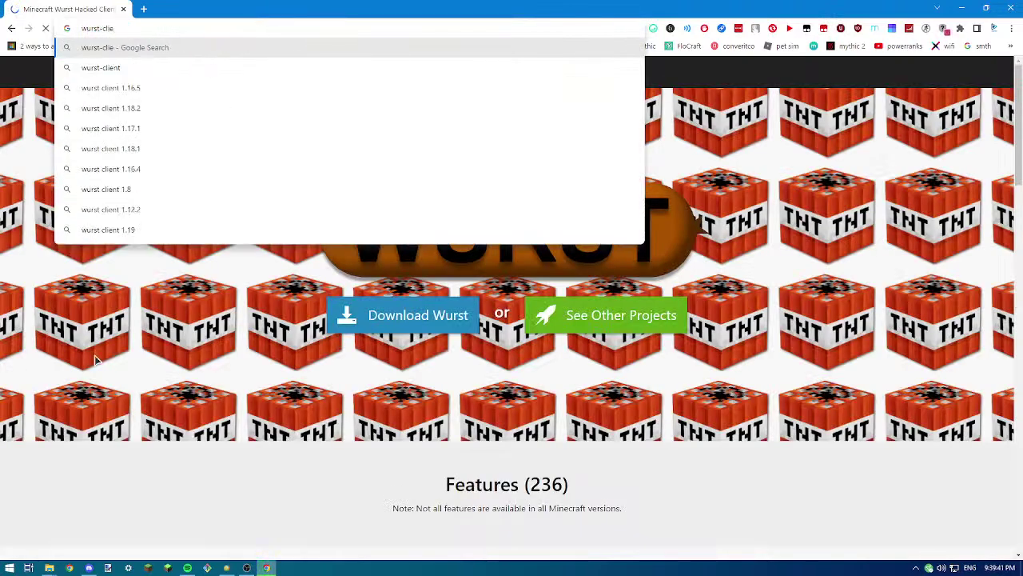
{"action": "key", "text": "Escape"}
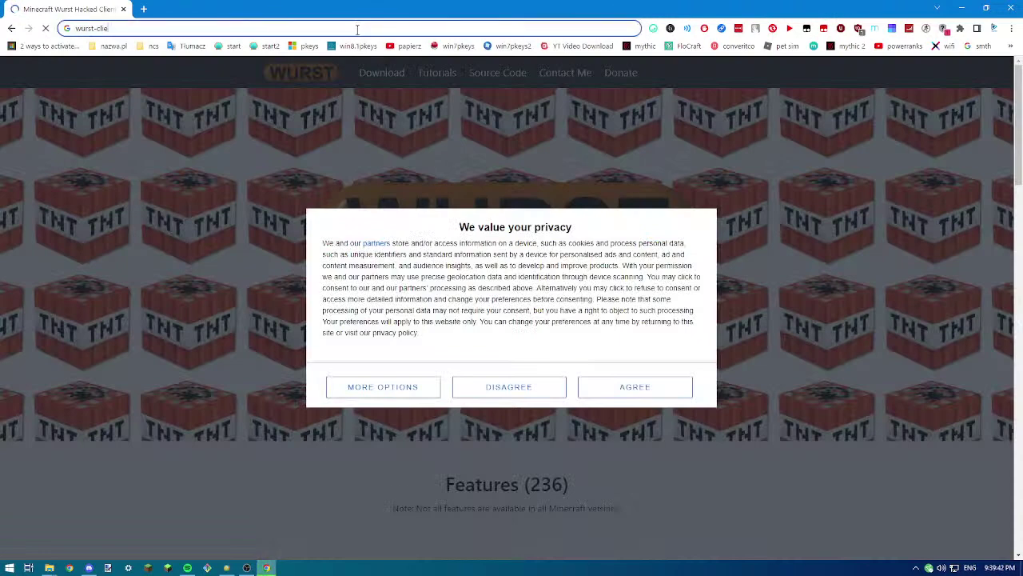
{"action": "type", "text": "wurst client"}
{"action": "key", "text": "Return"}
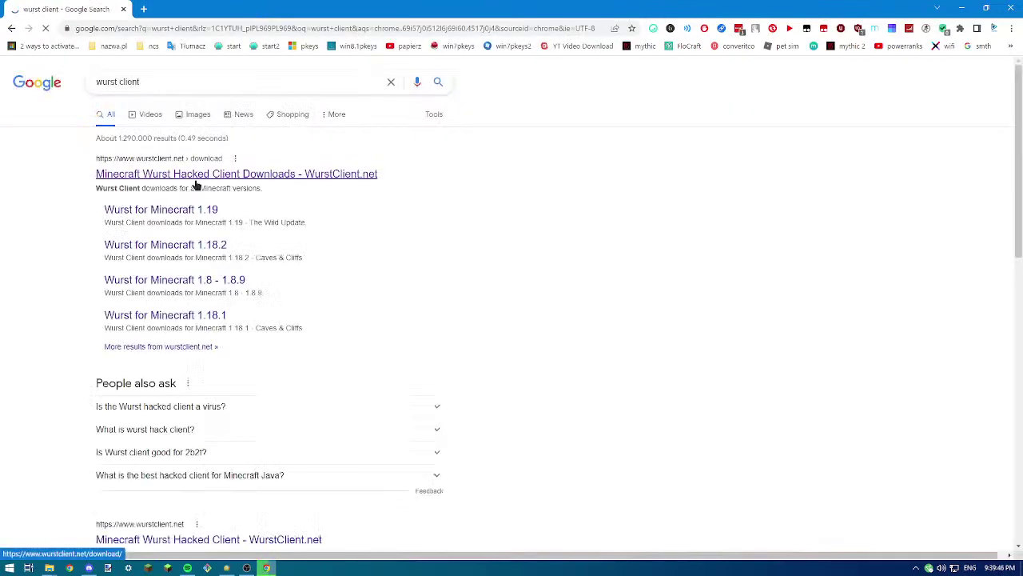
Open the WurstClient.net downloads result, visit the Wurst home page, and return to the Download page
{"action": "left_click", "coordinate": [198, 176]}
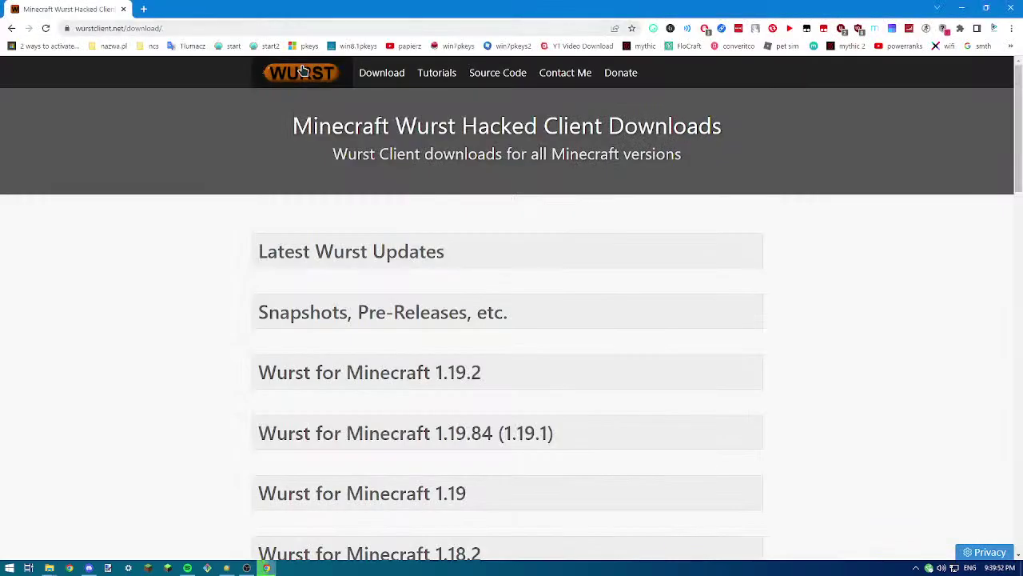
{"action": "left_click", "coordinate": [313, 72]}
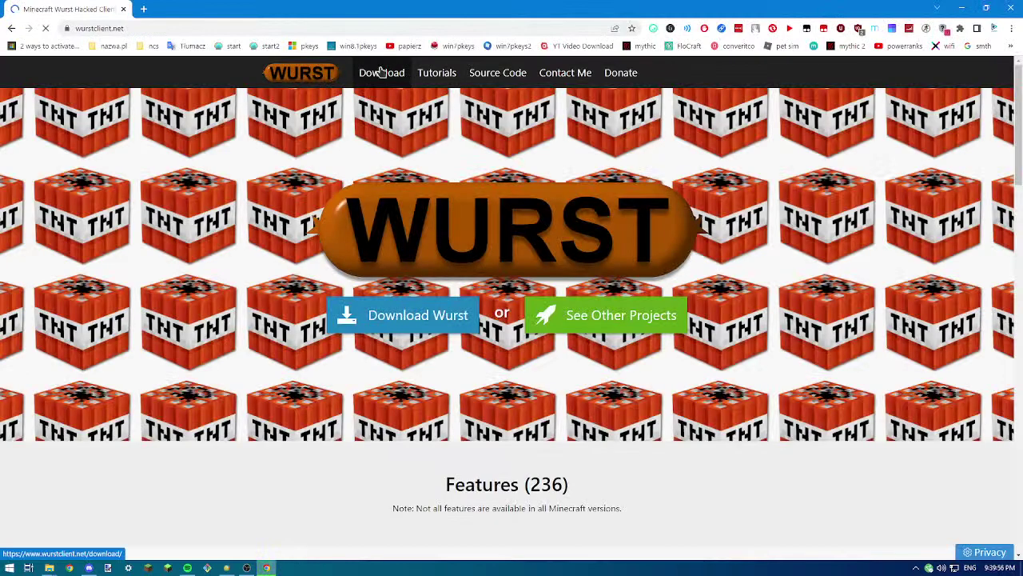
{"action": "left_click", "coordinate": [382, 72]}
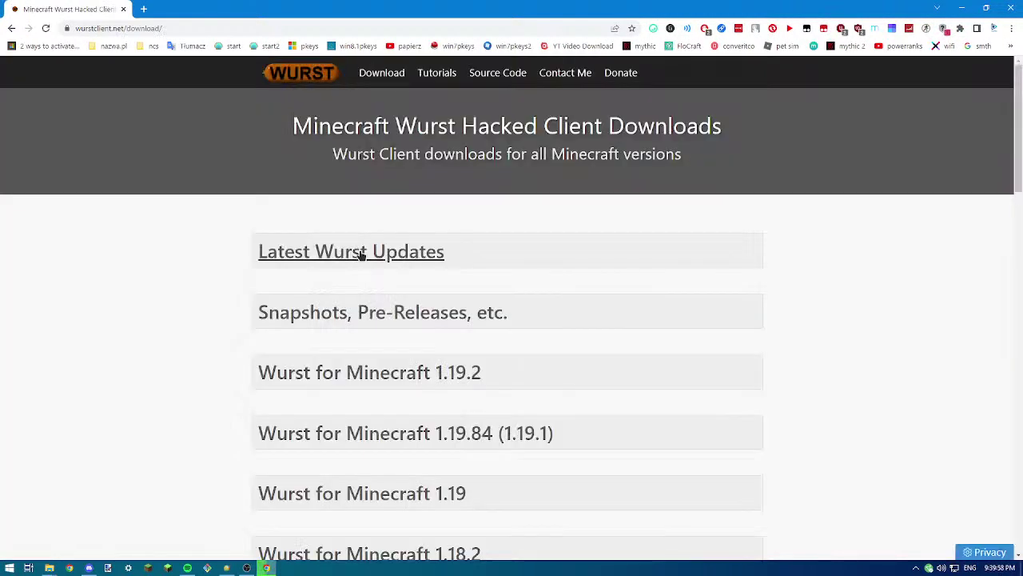
Bring up the Spotify window and minimize it again
{"action": "left_click", "coordinate": [187, 568]}
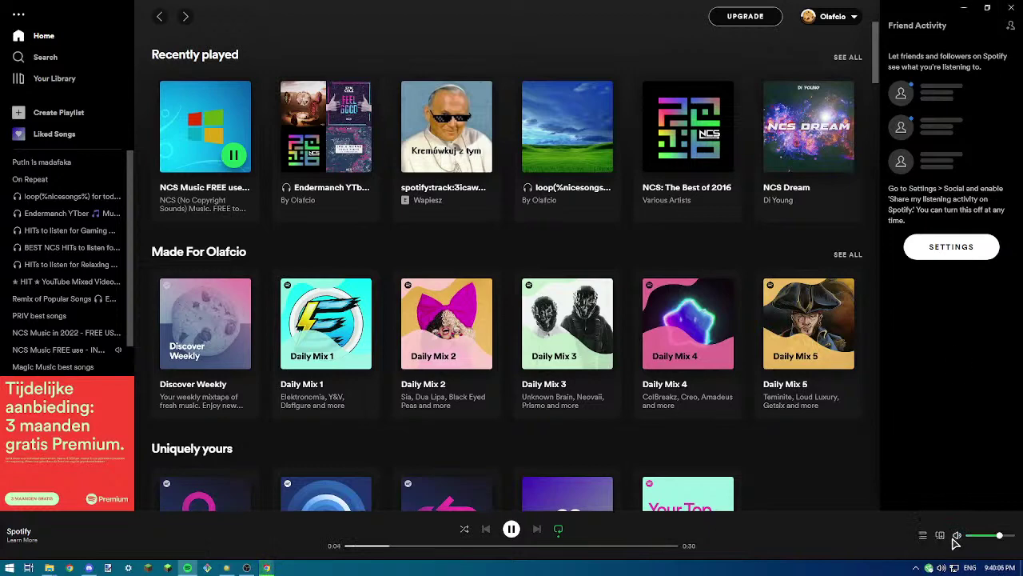
{"action": "left_click", "coordinate": [965, 8]}
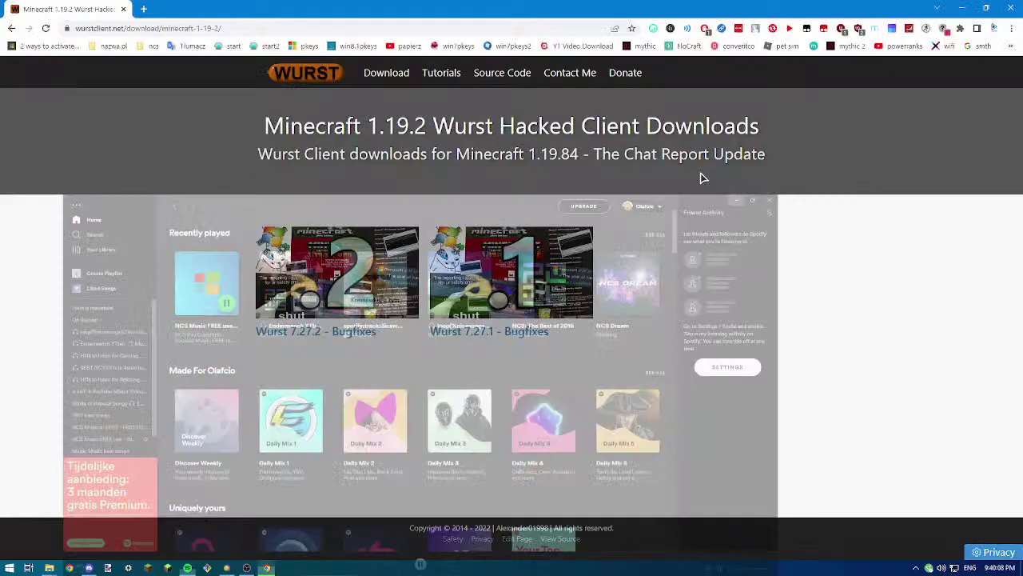
Open the Wurst 7.27.2 - Bugfixes page for Minecraft 1.19.2 and examine its installation notes and download links
{"action": "left_click", "coordinate": [329, 308]}
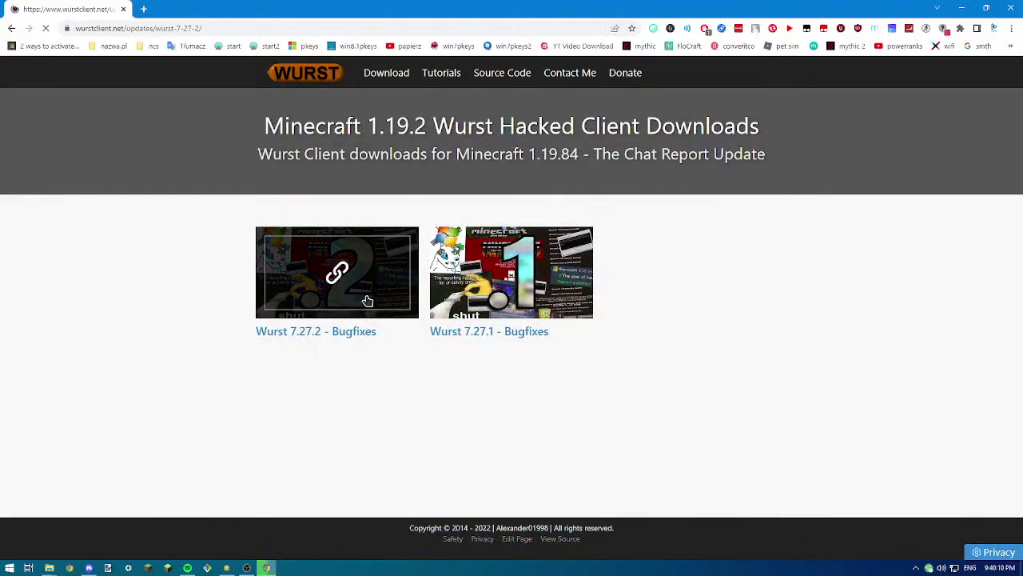
{"action": "scroll", "coordinate": [483, 369], "scroll_direction": "down", "scroll_amount": 2}
{"action": "scroll", "coordinate": [483, 369], "scroll_direction": "down", "scroll_amount": 15}
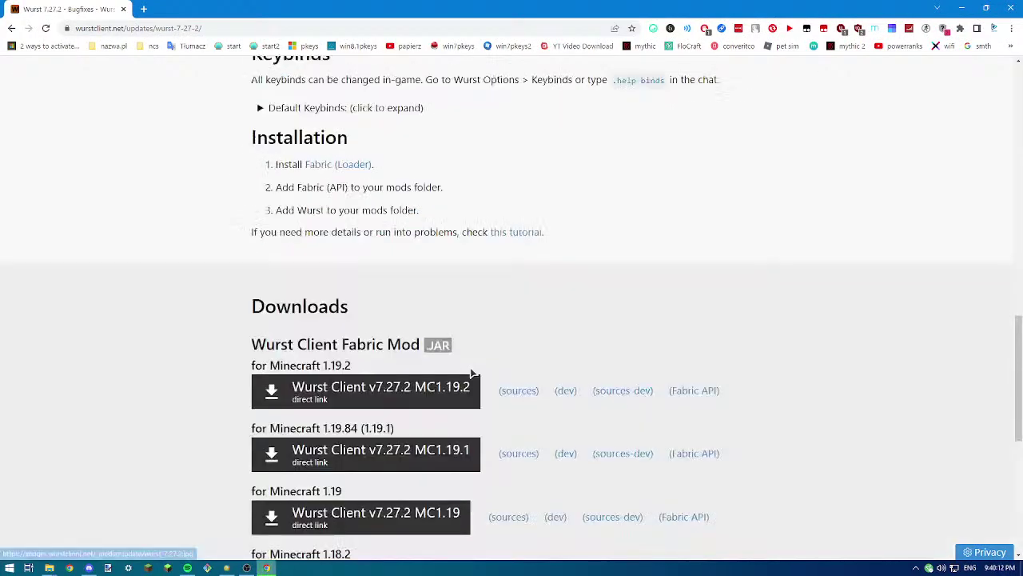
{"action": "scroll", "coordinate": [355, 390], "scroll_direction": "up", "scroll_amount": 20}
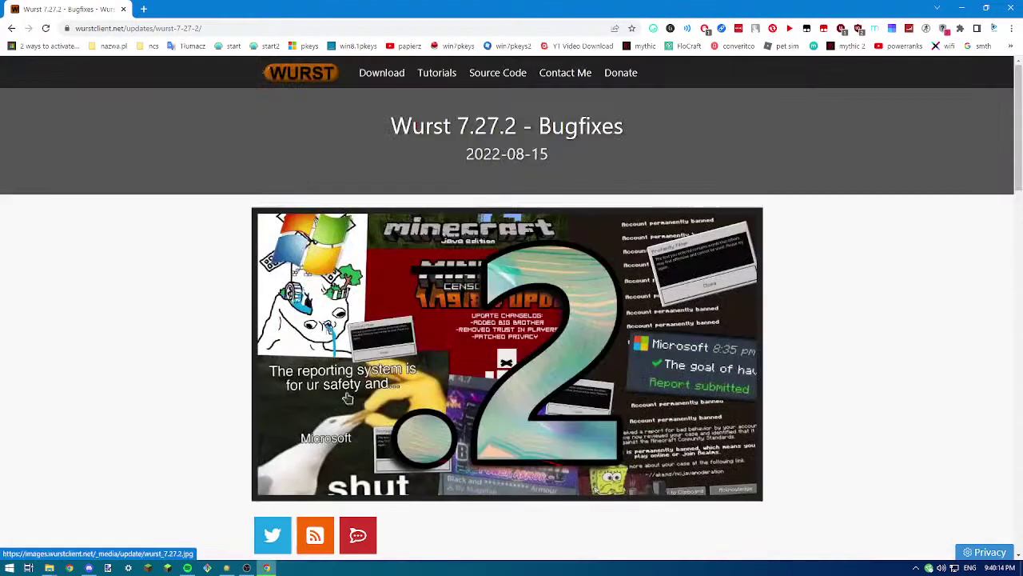
{"action": "scroll", "coordinate": [612, 416], "scroll_direction": "down", "scroll_amount": 15}
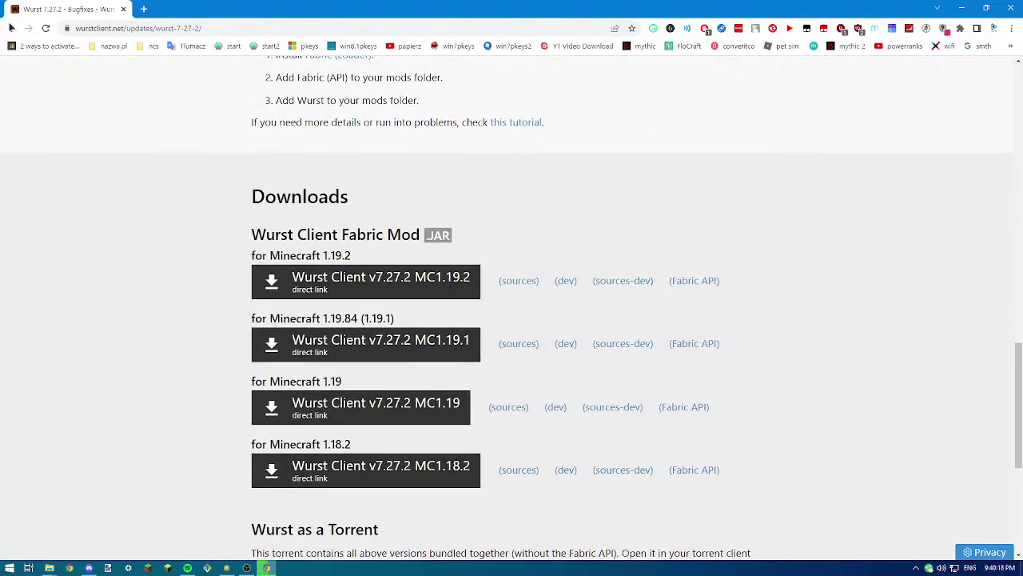
Return to the main Wurst downloads page and examine which Minecraft versions have Wurst downloads and which are marked old
{"action": "left_click", "coordinate": [11, 28]}
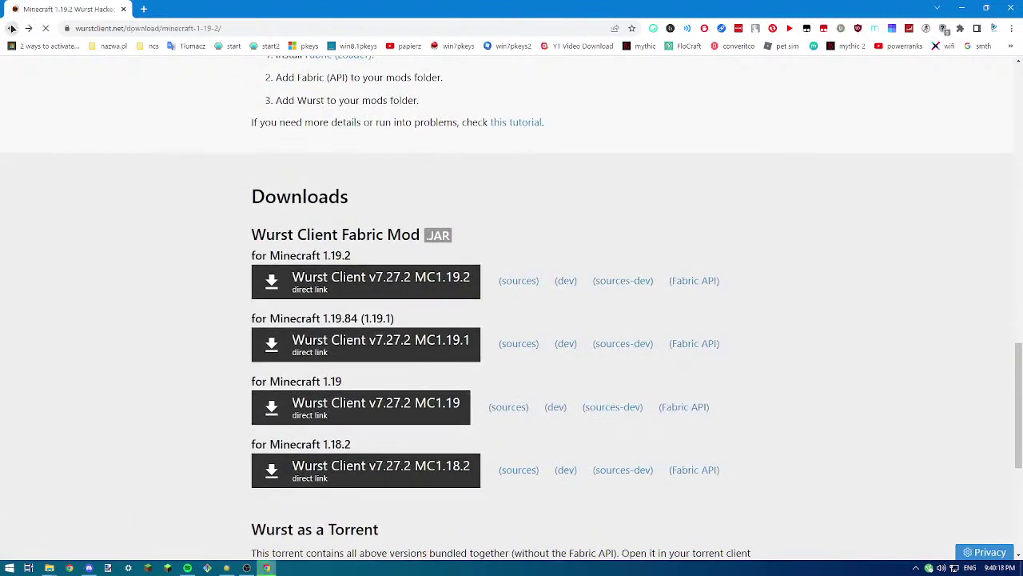
{"action": "left_click", "coordinate": [12, 28]}
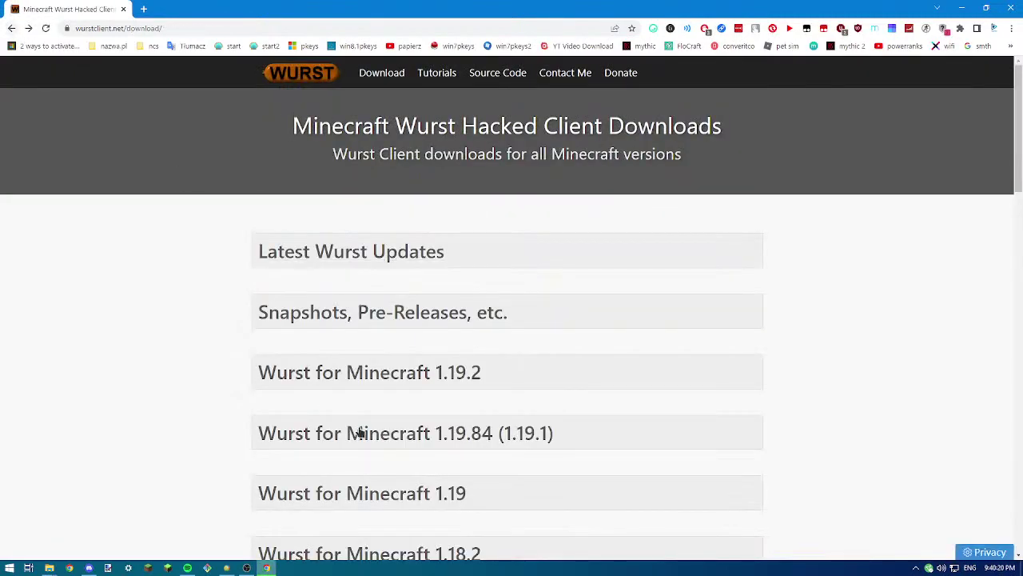
{"action": "scroll", "coordinate": [389, 409], "scroll_direction": "down", "scroll_amount": 1}
{"action": "scroll", "coordinate": [390, 408], "scroll_direction": "down", "scroll_amount": 15}
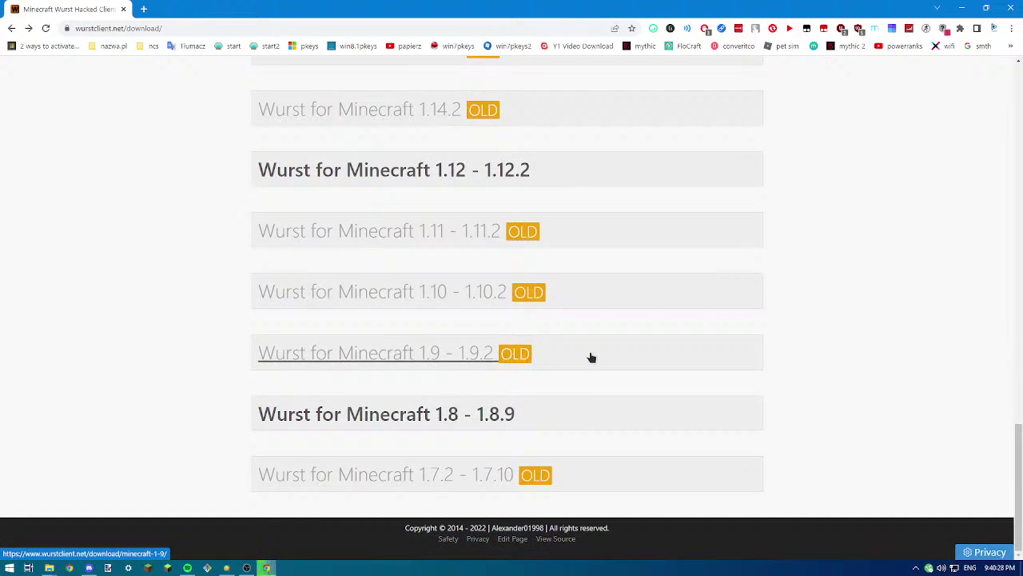
{"action": "scroll", "coordinate": [594, 405], "scroll_direction": "up", "scroll_amount": 2}
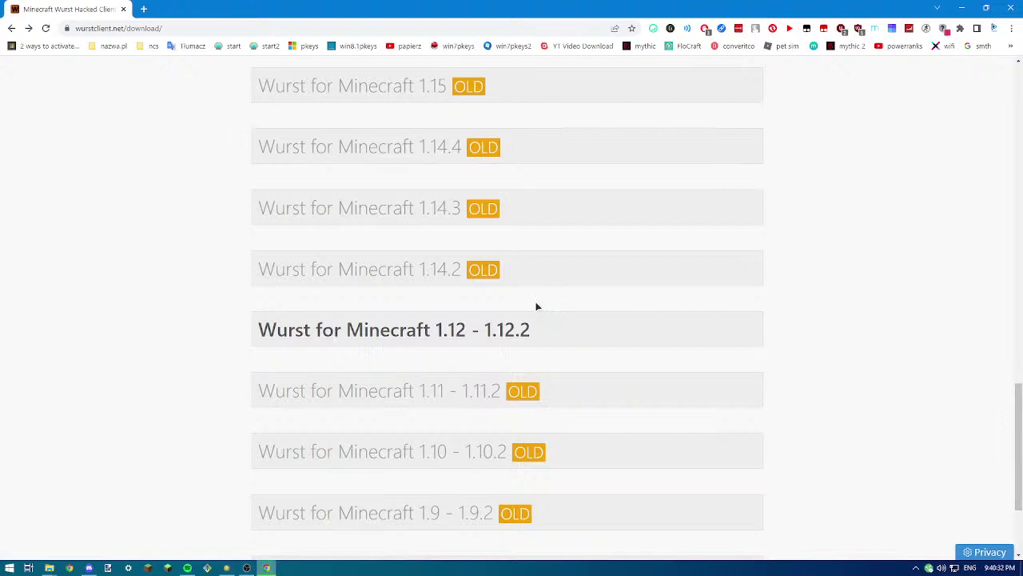
{"action": "scroll", "coordinate": [525, 427], "scroll_direction": "down", "scroll_amount": 2}
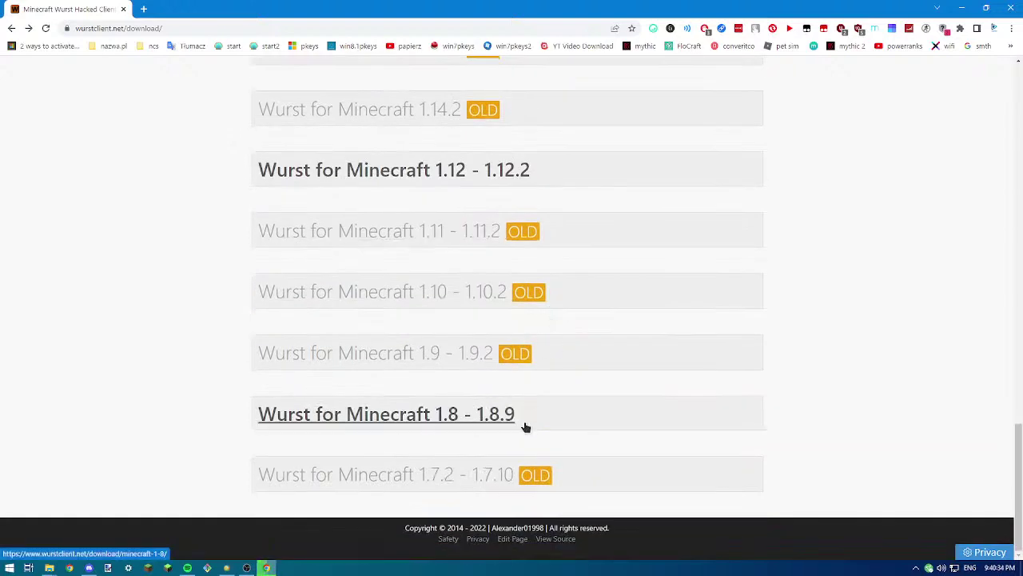
{"action": "scroll", "coordinate": [517, 426], "scroll_direction": "up", "scroll_amount": 4}
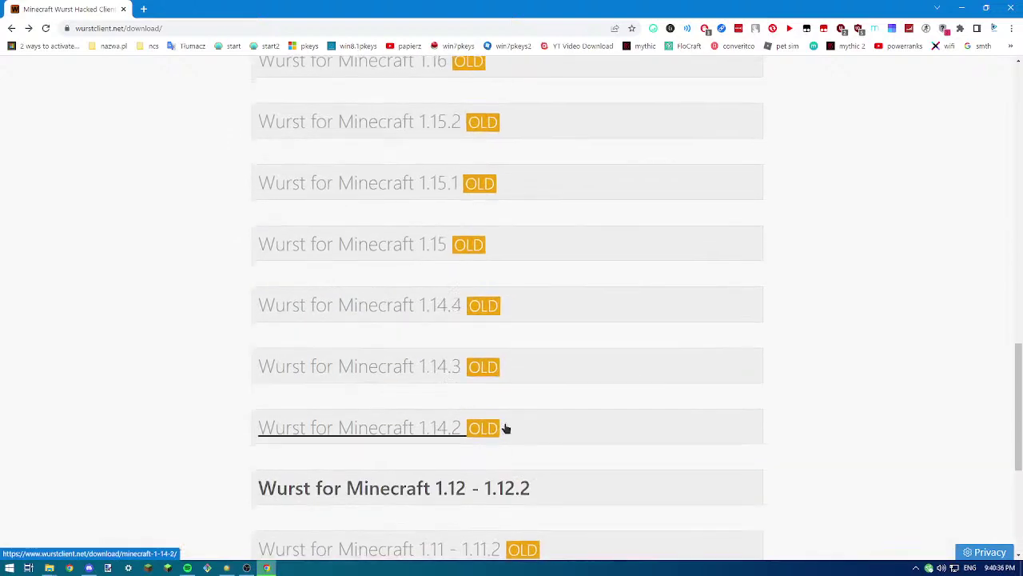
{"action": "scroll", "coordinate": [441, 423], "scroll_direction": "down", "scroll_amount": 2}
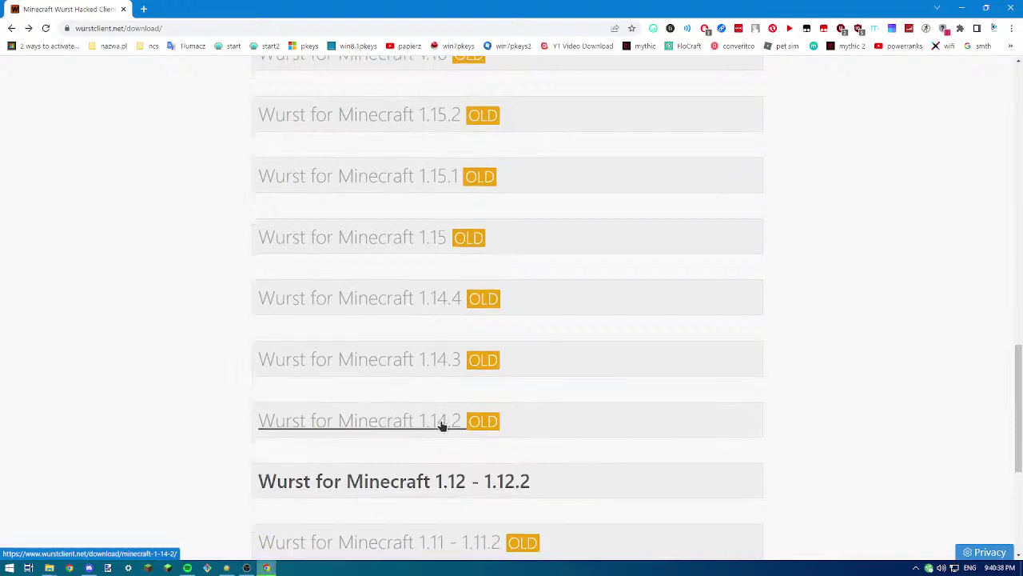
{"action": "scroll", "coordinate": [442, 424], "scroll_direction": "up", "scroll_amount": 4}
{"action": "scroll", "coordinate": [441, 425], "scroll_direction": "up", "scroll_amount": 9}
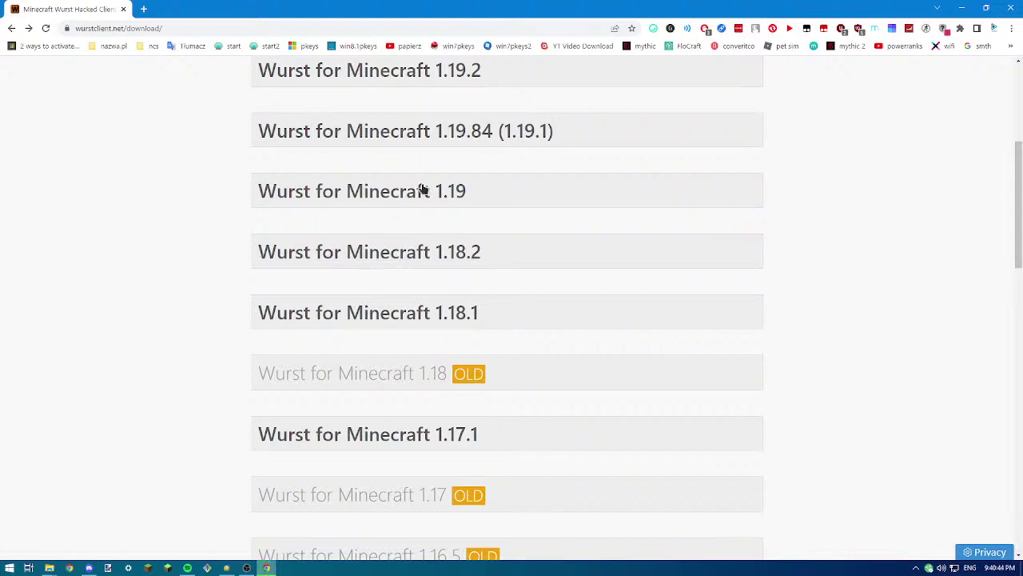
{"action": "scroll", "coordinate": [444, 199], "scroll_direction": "up", "scroll_amount": 3}
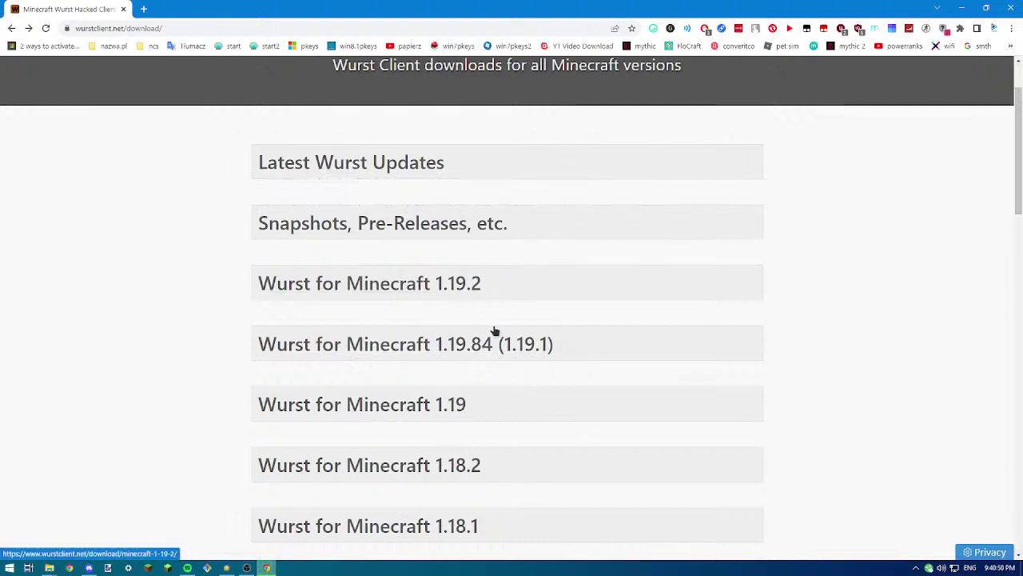
Open the Wurst 7.27.2 - Bugfixes page from the Minecraft 1.19.2 Wurst downloads
{"action": "left_click", "coordinate": [421, 279]}
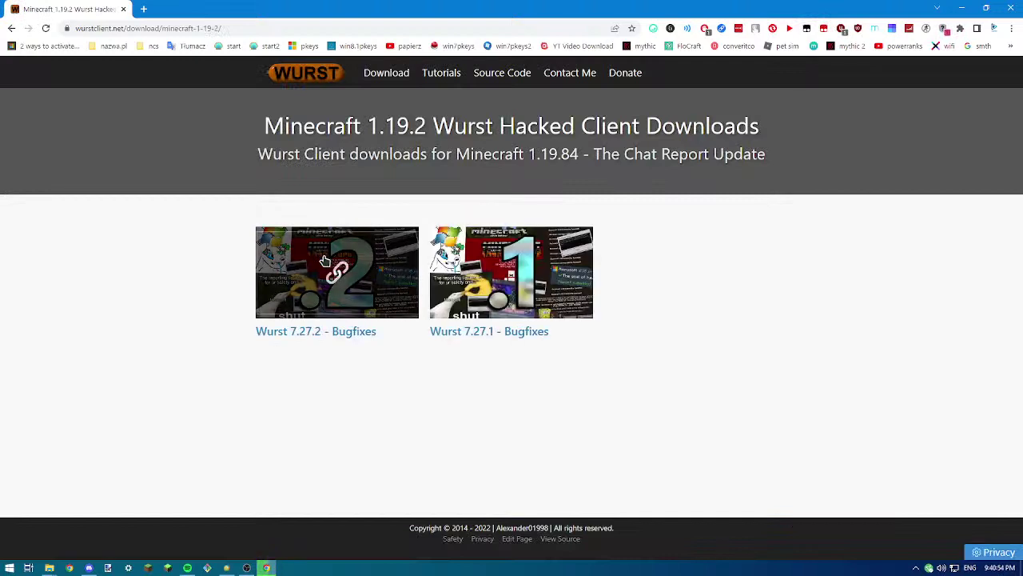
{"action": "left_click", "coordinate": [326, 259]}
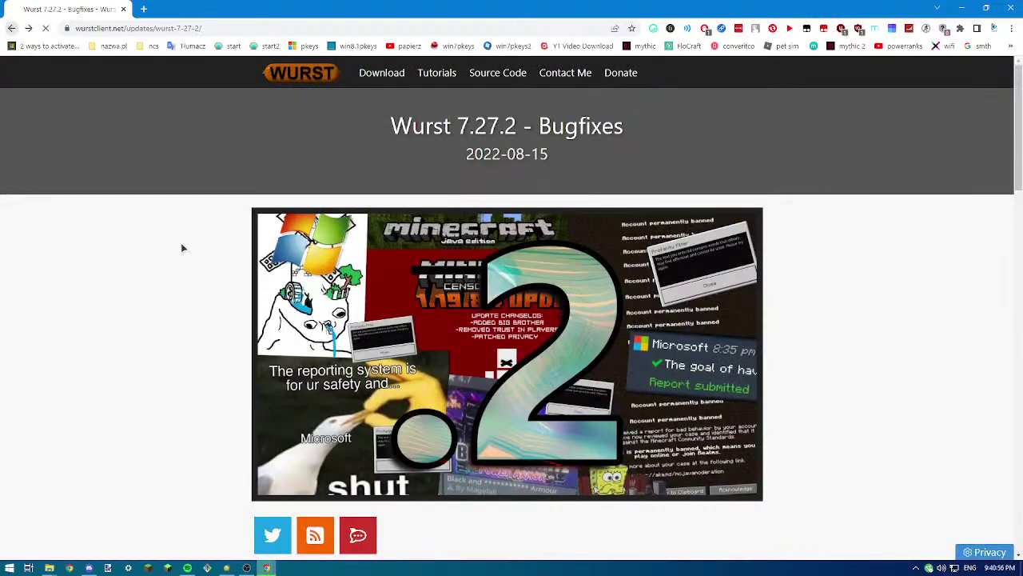
{"action": "key", "text": "alt+Left"}
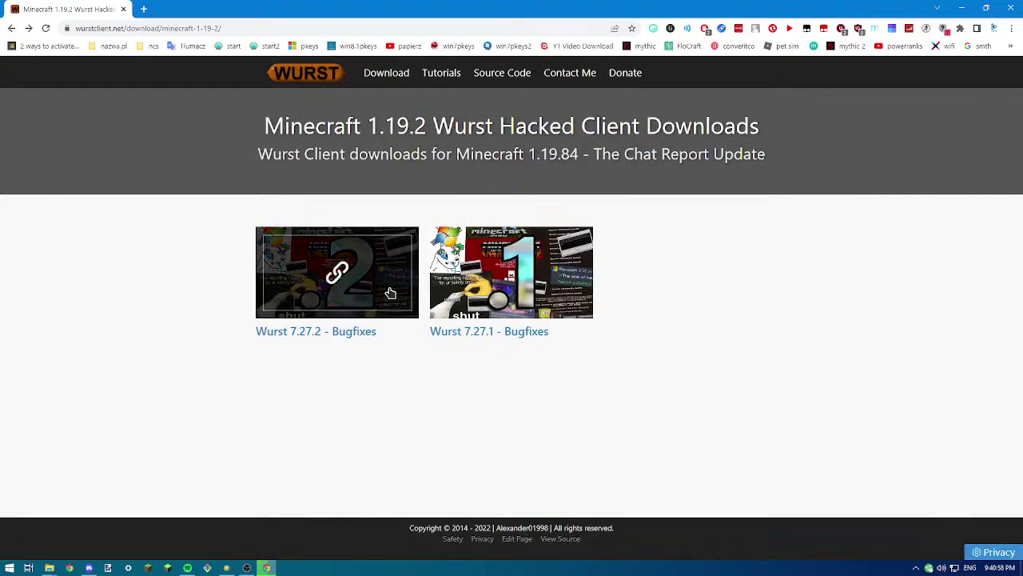
{"action": "left_click", "coordinate": [390, 293]}
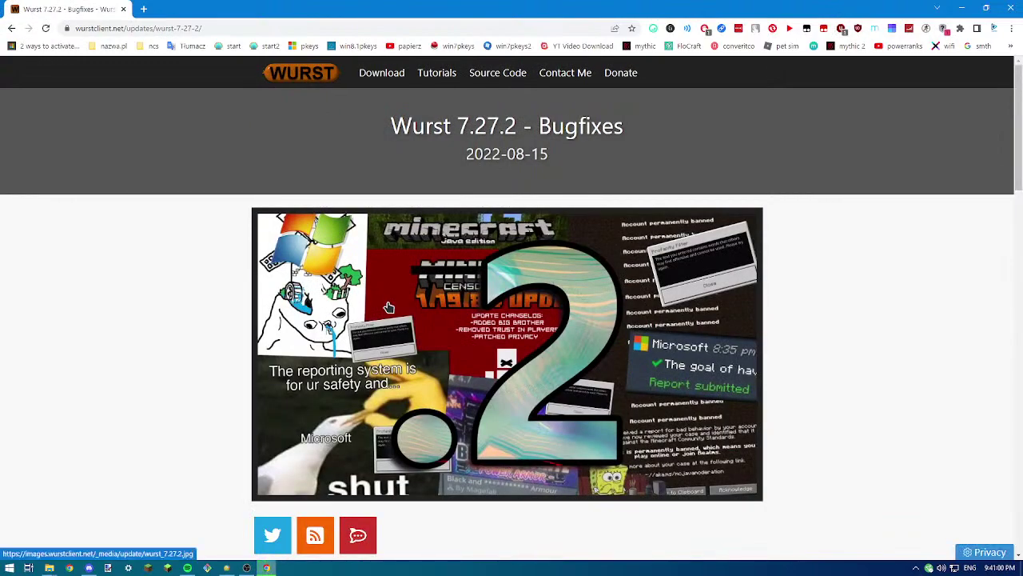
Download the Wurst Client v7.27.2 MC1.19.2 jar from the release page's Fabric mod downloads
{"action": "scroll", "coordinate": [389, 307], "scroll_direction": "down", "scroll_amount": 20}
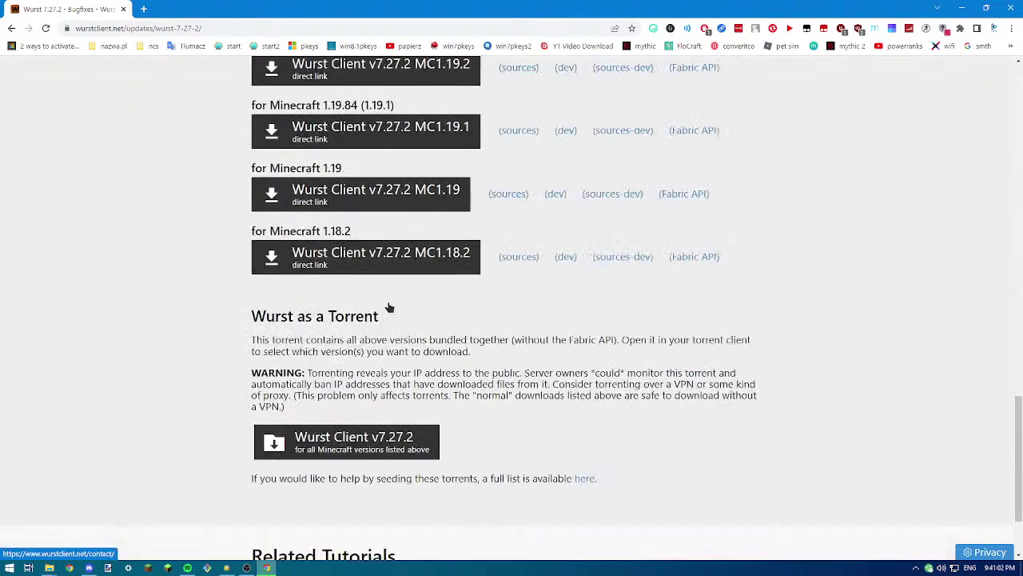
{"action": "scroll", "coordinate": [389, 307], "scroll_direction": "up", "scroll_amount": 5}
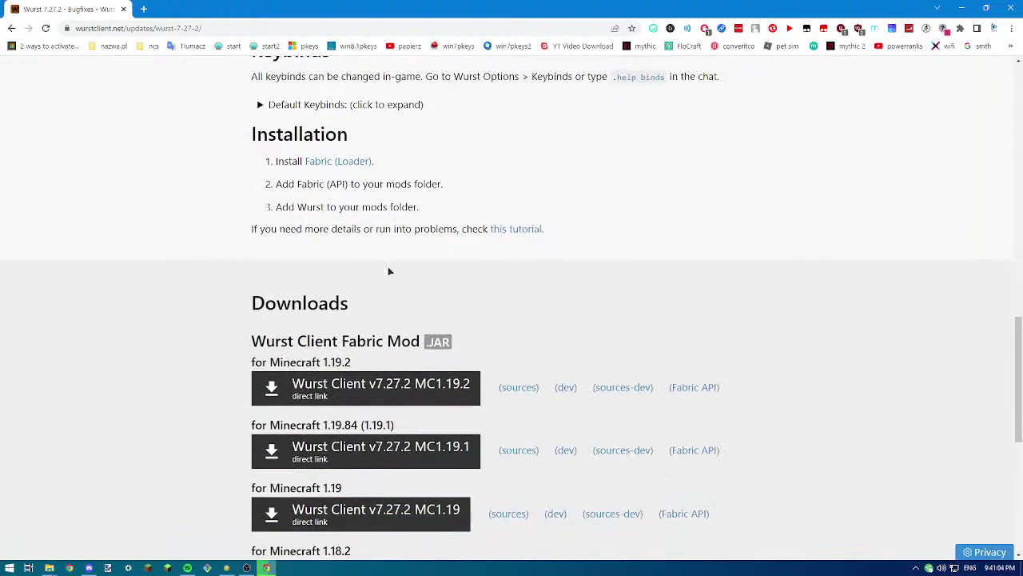
{"action": "scroll", "coordinate": [390, 271], "scroll_direction": "up", "scroll_amount": 8}
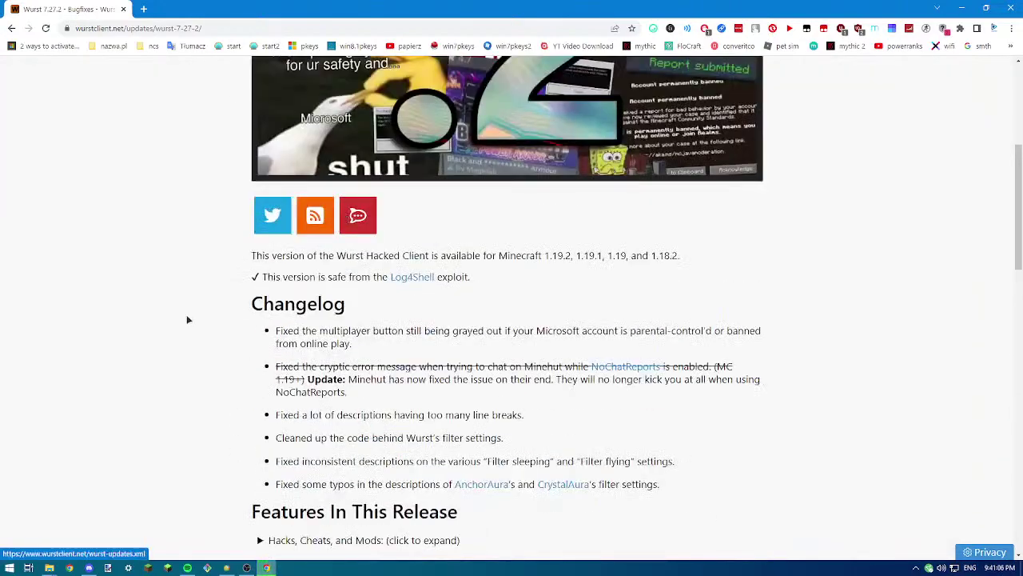
{"action": "left_click_drag", "start_coordinate": [188, 320], "coordinate": [539, 304]}
{"action": "left_click", "coordinate": [525, 323]}
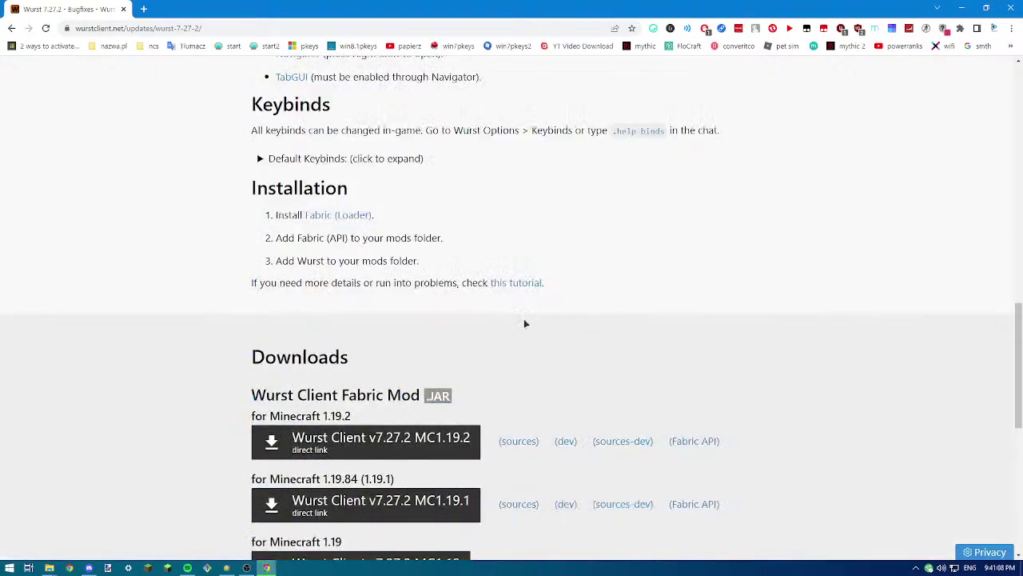
{"action": "scroll", "coordinate": [525, 323], "scroll_direction": "down", "scroll_amount": 3}
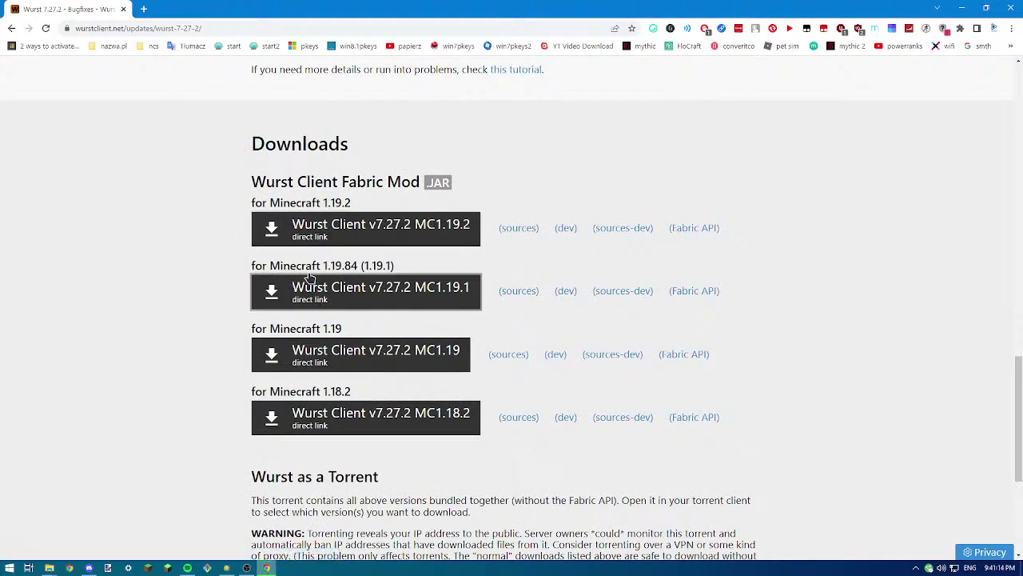
{"action": "left_click", "coordinate": [379, 230]}
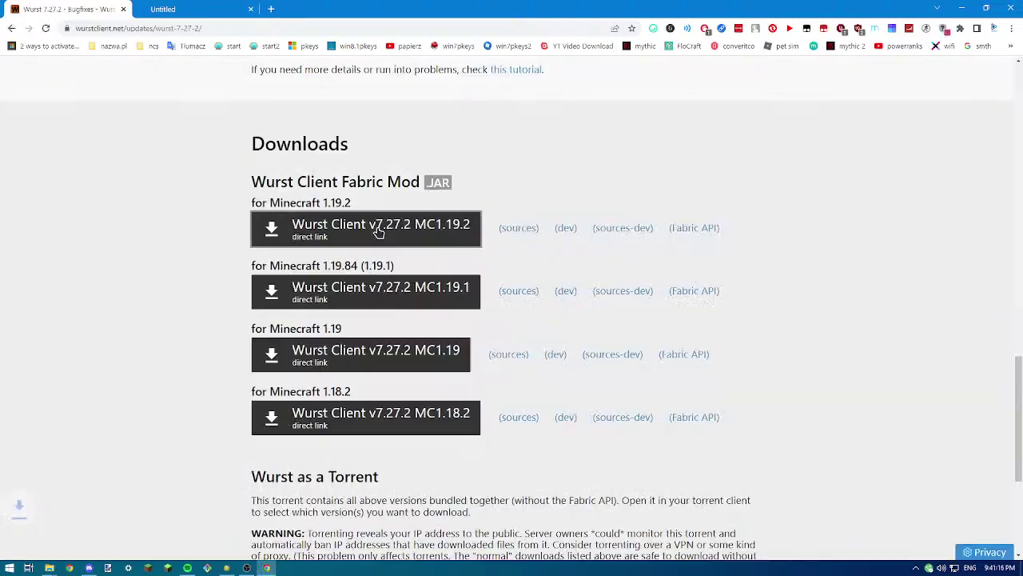
Download the matching Fabric API 0.58.6+1.19.2 jar from CurseForge and close its page
{"action": "left_click", "coordinate": [692, 235]}
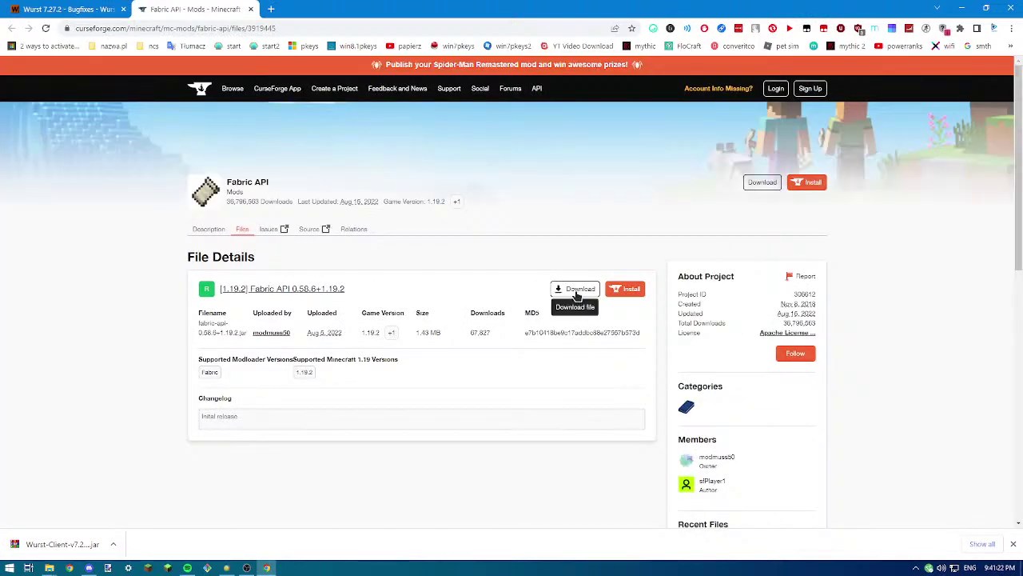
{"action": "left_click", "coordinate": [577, 294]}
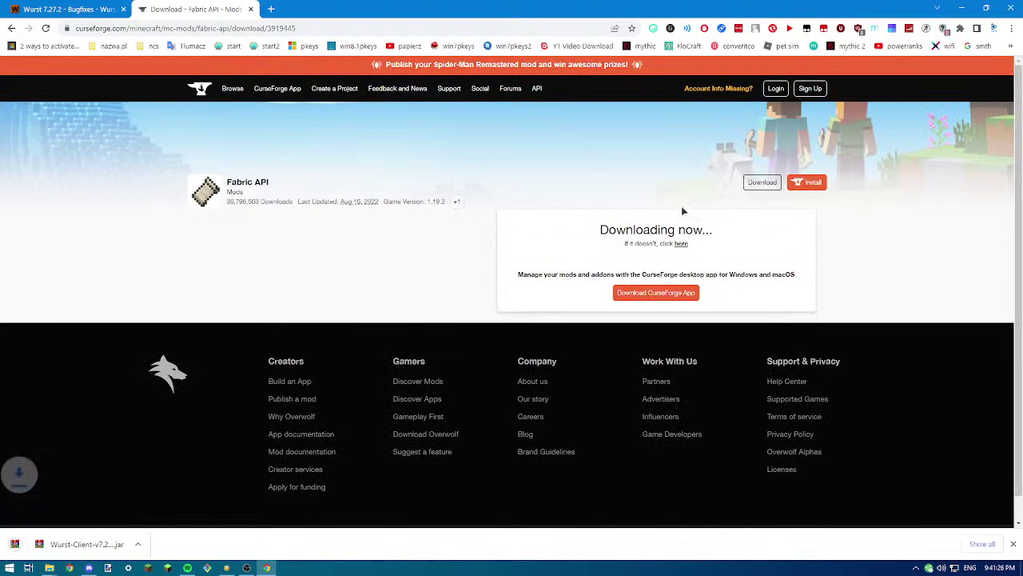
{"action": "key", "text": "ctrl+w"}
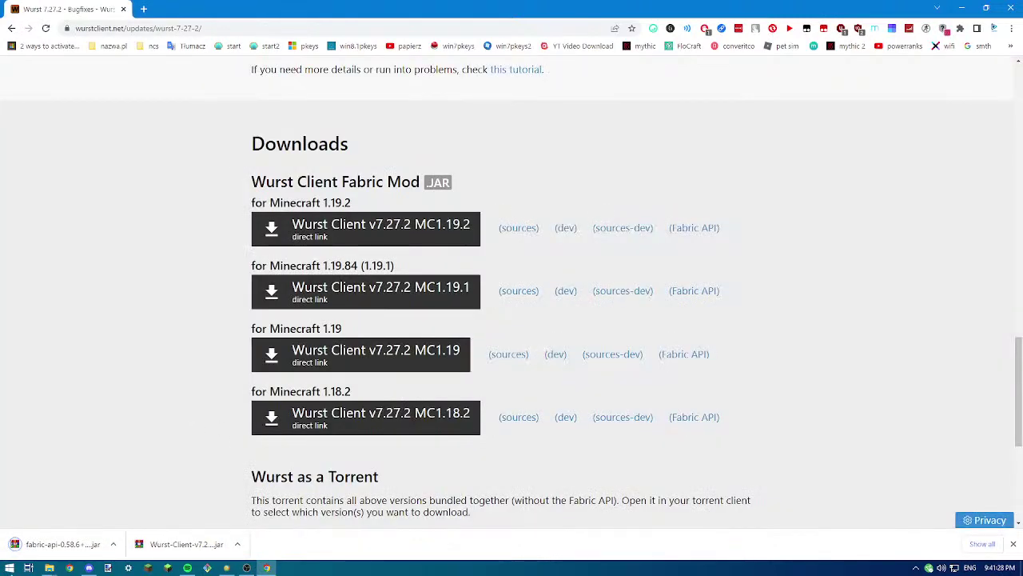
Show the downloaded Wurst Client jar in its Downloads folder and close the browser
{"action": "left_click", "coordinate": [238, 544]}
{"action": "left_click", "coordinate": [269, 507]}
{"action": "left_click", "coordinate": [1019, 6]}
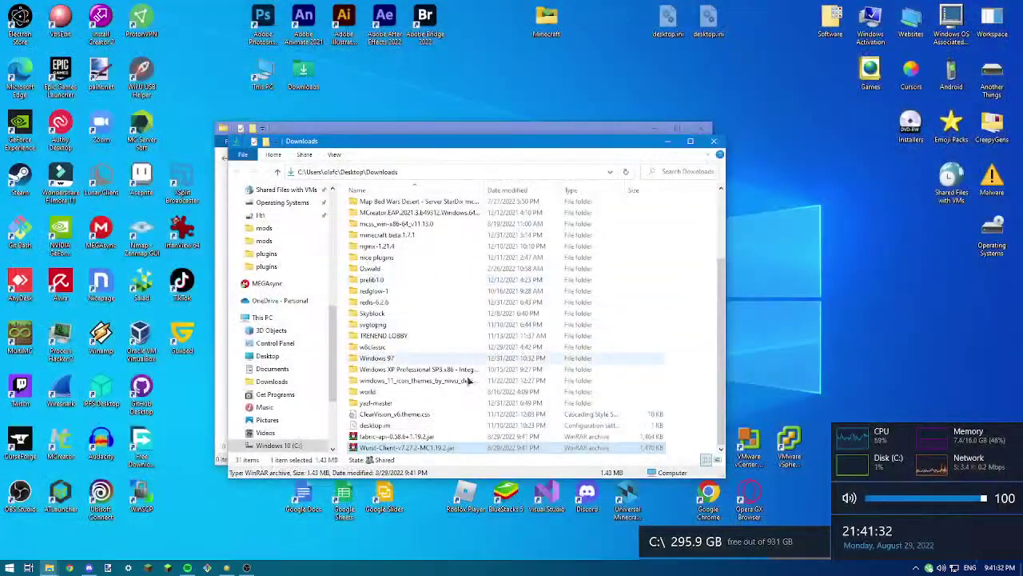
Move the fabric-api and Wurst-Client jars from Downloads into the .minecraft mods folder and close the Downloads window
{"action": "left_click", "coordinate": [404, 423], "text": "ctrl"}
{"action": "left_click_drag", "start_coordinate": [443, 135], "coordinate": [737, 114]}
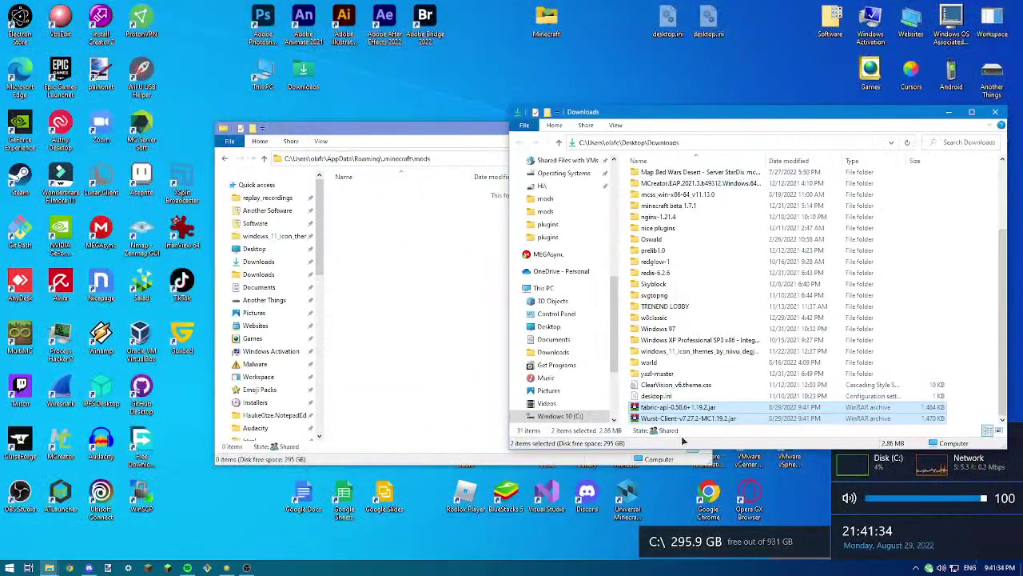
{"action": "left_click_drag", "start_coordinate": [679, 411], "coordinate": [445, 343]}
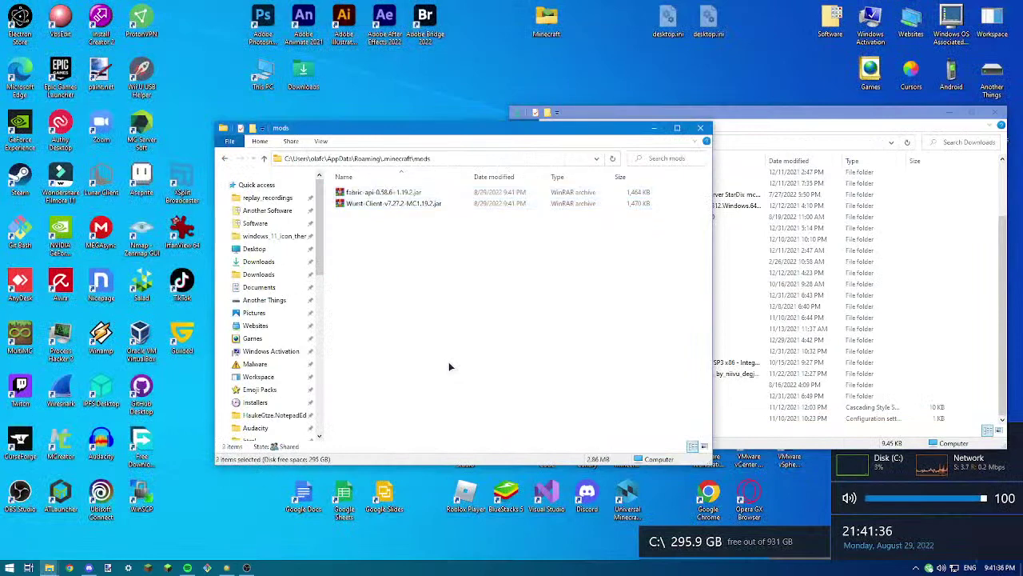
{"action": "left_click_drag", "start_coordinate": [609, 359], "coordinate": [462, 299]}
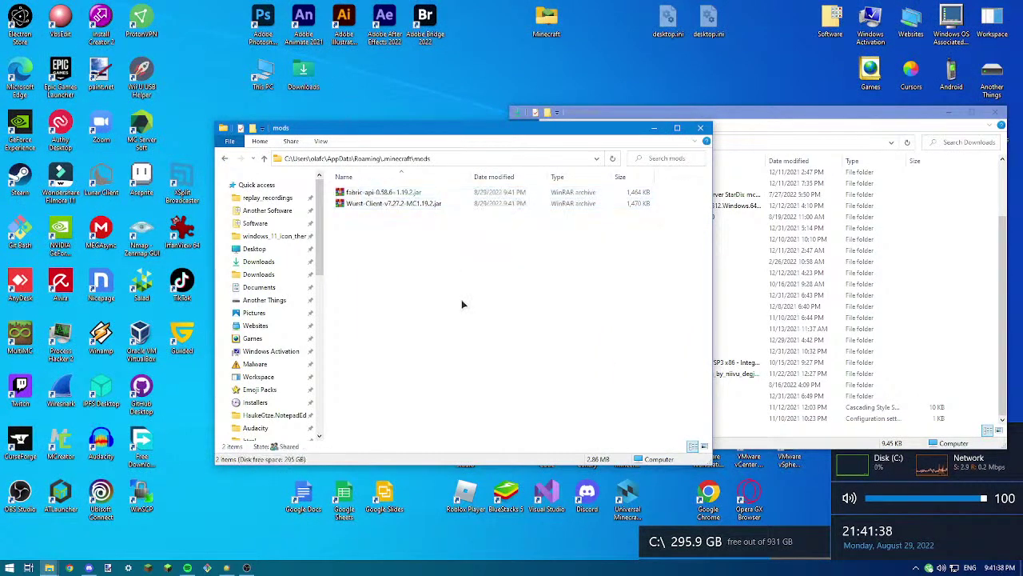
{"action": "left_click", "coordinate": [973, 337]}
{"action": "key", "text": "super+d"}
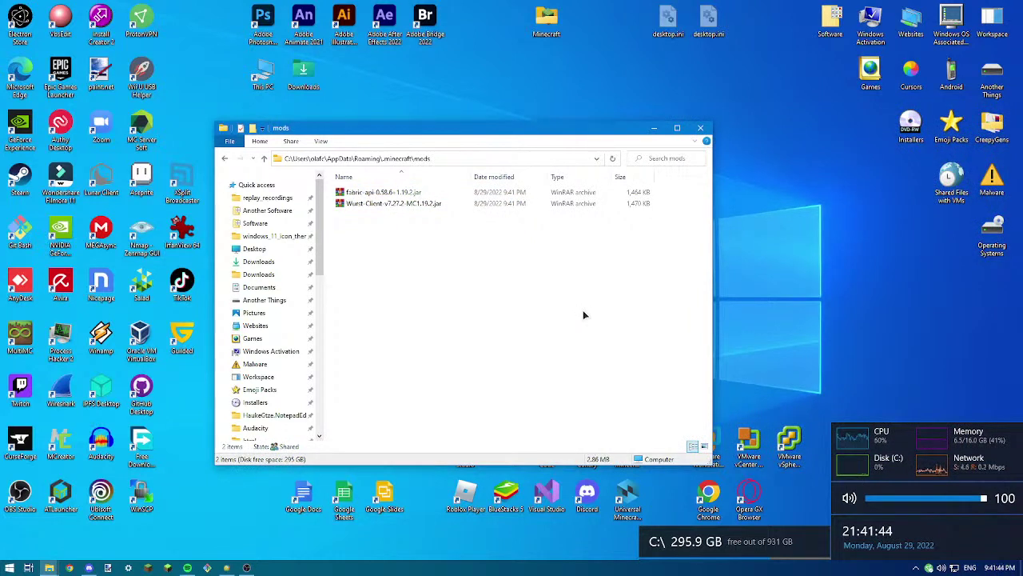
{"action": "left_click_drag", "start_coordinate": [672, 198], "coordinate": [453, 317]}
{"action": "left_click", "coordinate": [452, 317]}
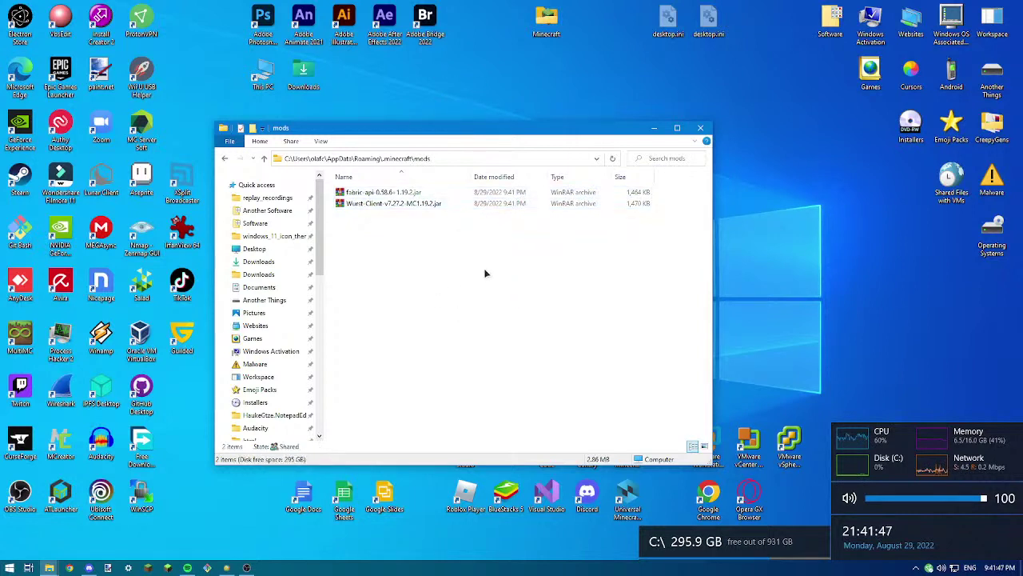
Start the Minecraft Launcher and move its window below the file list of the mods folder
{"action": "left_click", "coordinate": [150, 568]}
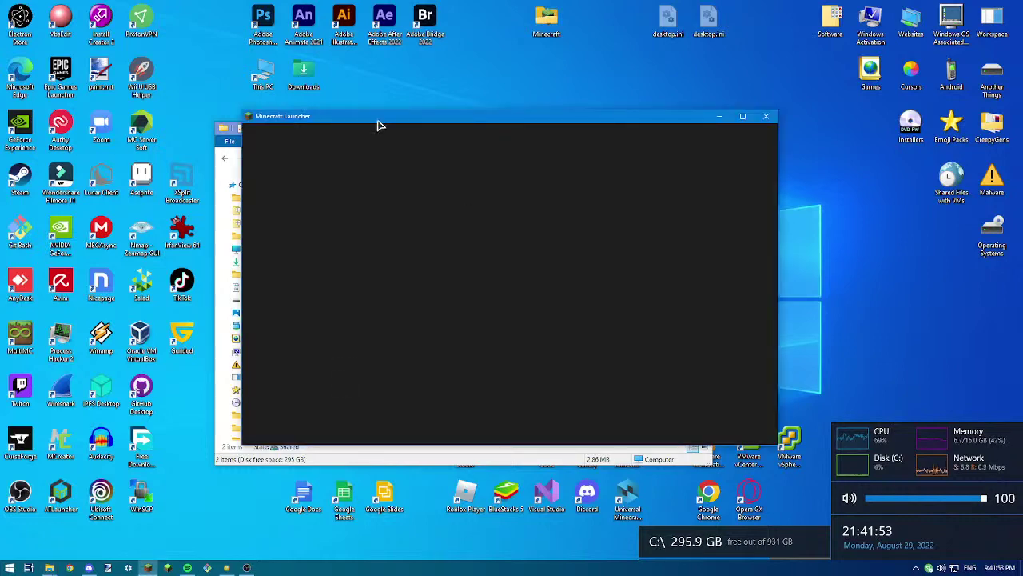
{"action": "left_click_drag", "start_coordinate": [381, 125], "coordinate": [370, 224]}
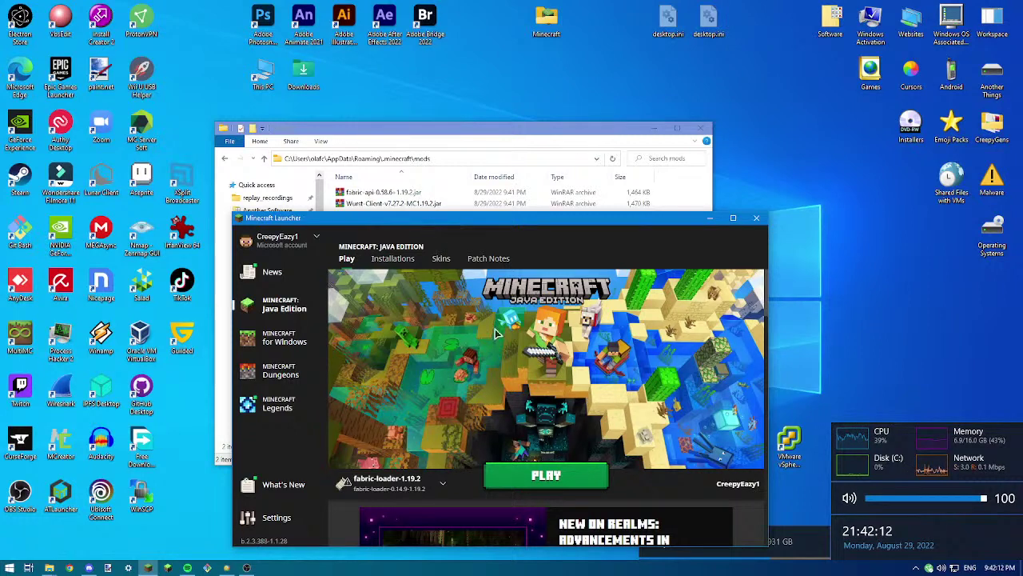
Back out of launching the game and check the launcher's version choices and Installations list for fabric-loader-1.19.2
{"action": "left_click", "coordinate": [577, 480]}
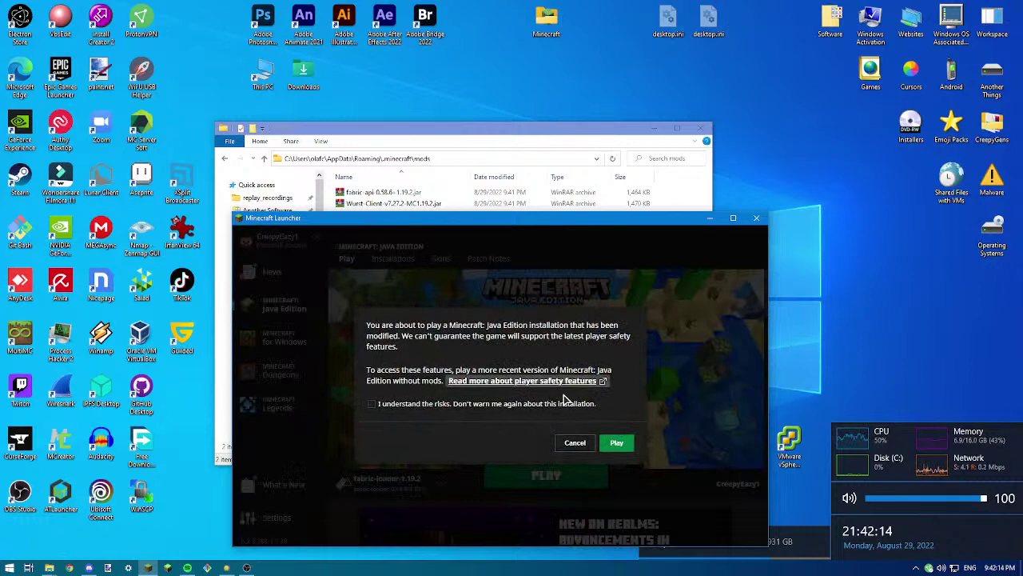
{"action": "left_click", "coordinate": [575, 442]}
{"action": "left_click", "coordinate": [404, 482]}
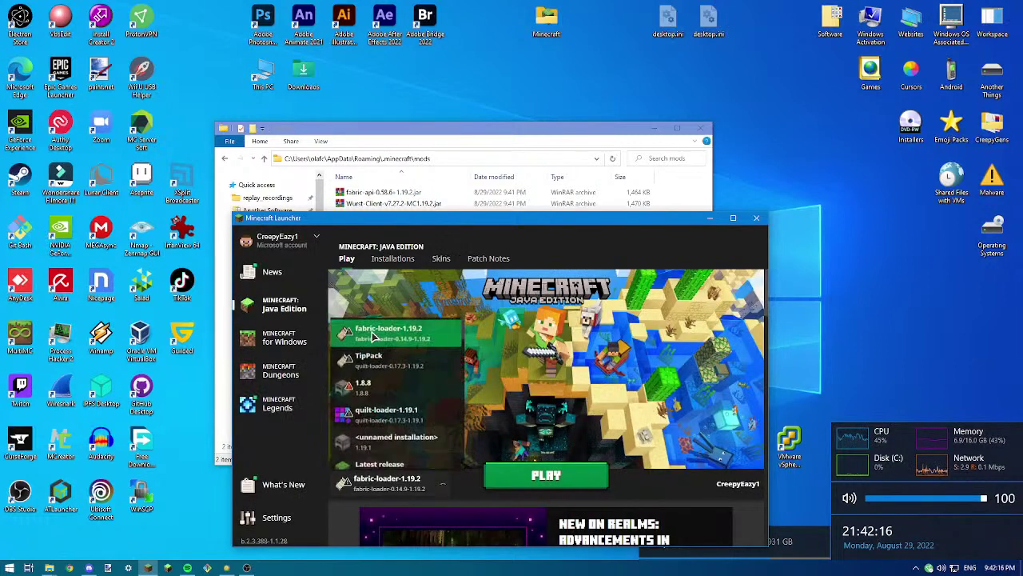
{"action": "left_click", "coordinate": [448, 296]}
{"action": "left_click", "coordinate": [392, 258]}
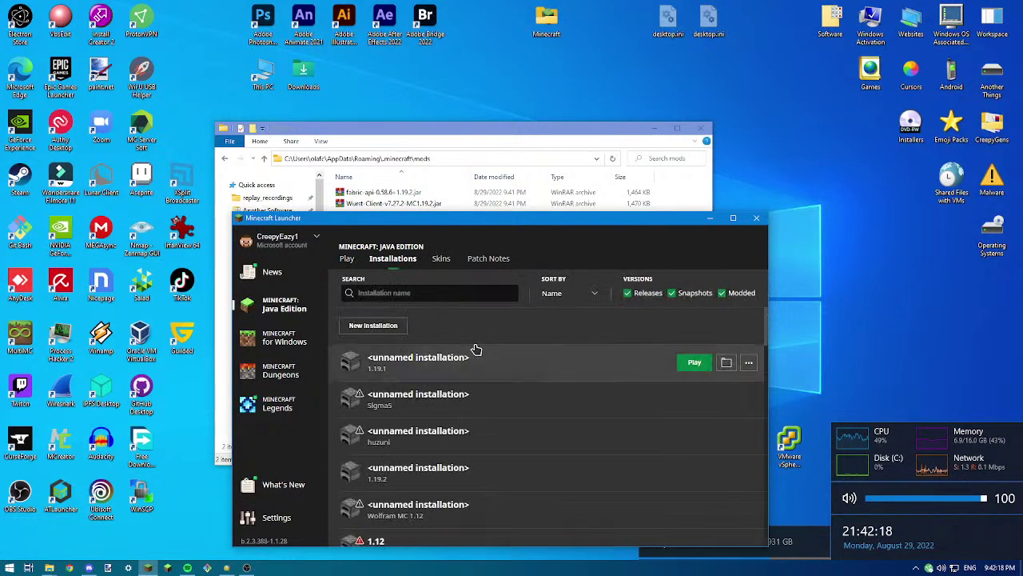
{"action": "left_click", "coordinate": [346, 258]}
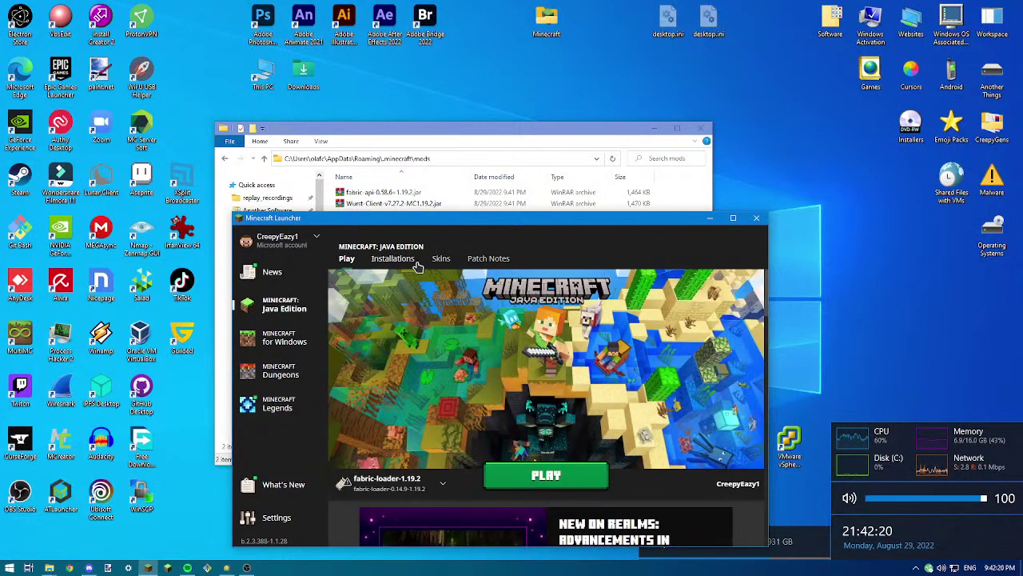
Launch the fabric-loader-1.19.2 installation, accepting the modified-game risks and turning off further warnings for it
{"action": "left_click", "coordinate": [553, 479]}
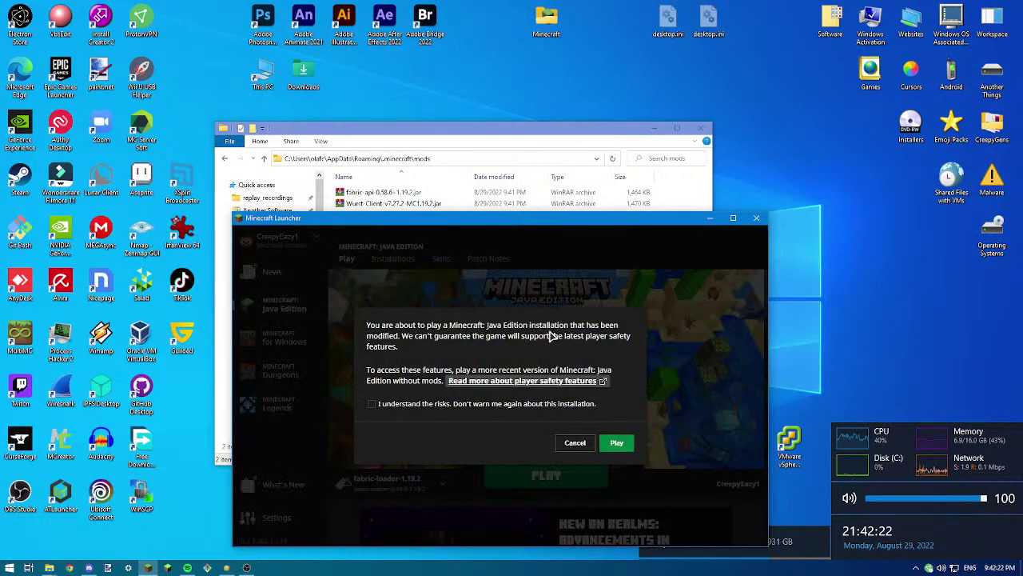
{"action": "left_click", "coordinate": [371, 404]}
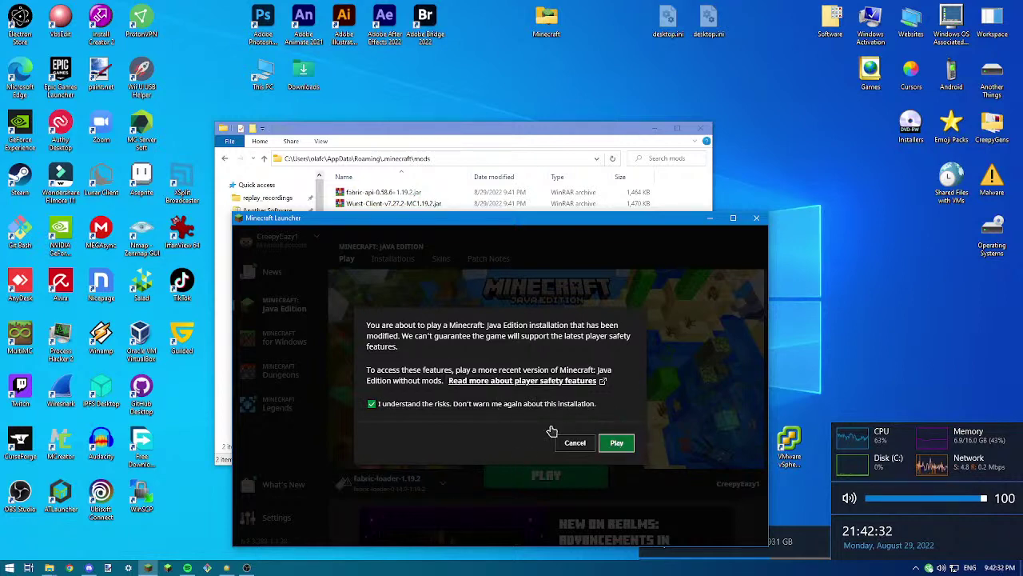
{"action": "key", "text": "Return"}
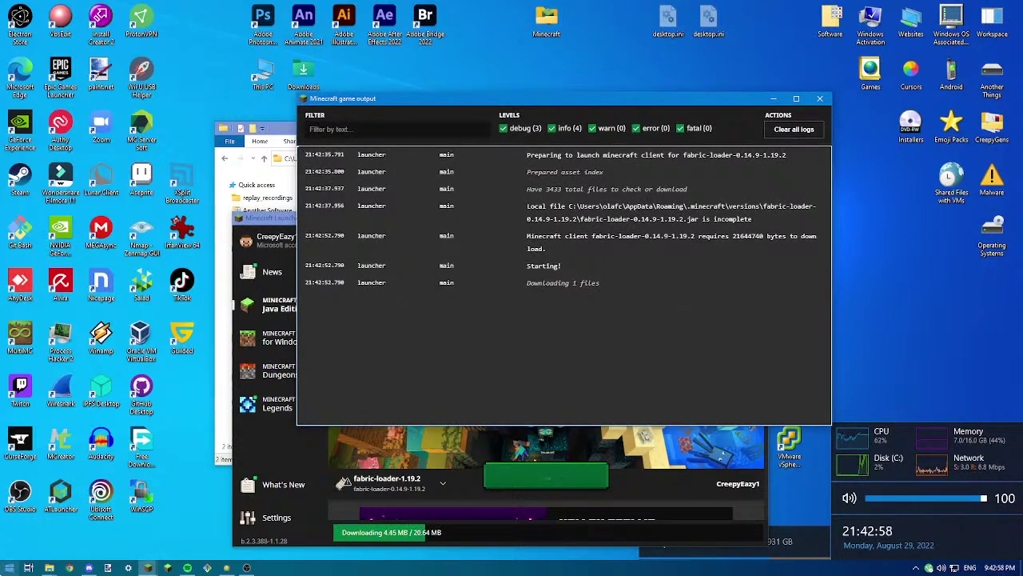
{"action": "left_click", "coordinate": [9, 567]}
{"action": "left_click", "coordinate": [10, 568]}
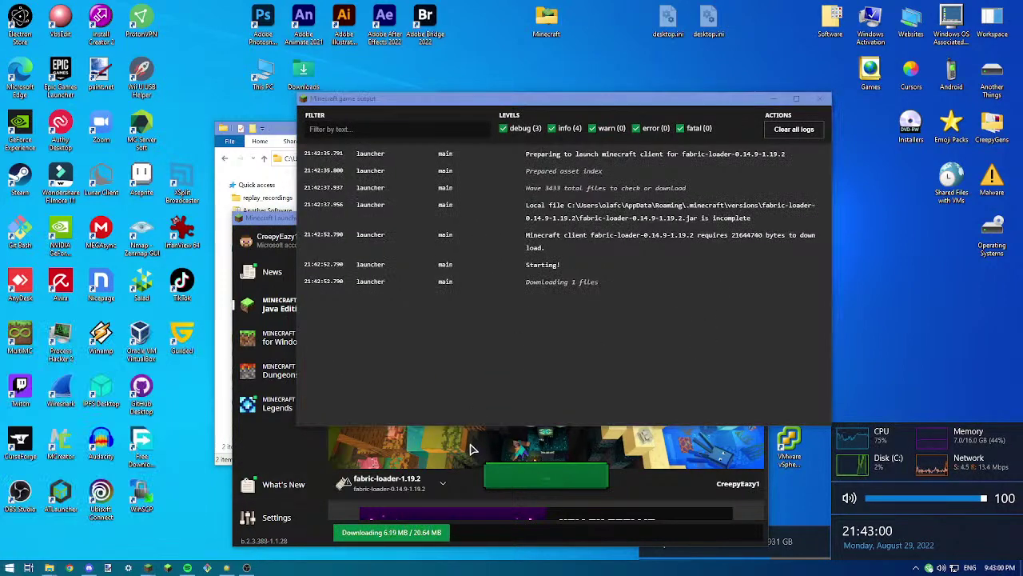
{"action": "left_click", "coordinate": [387, 256]}
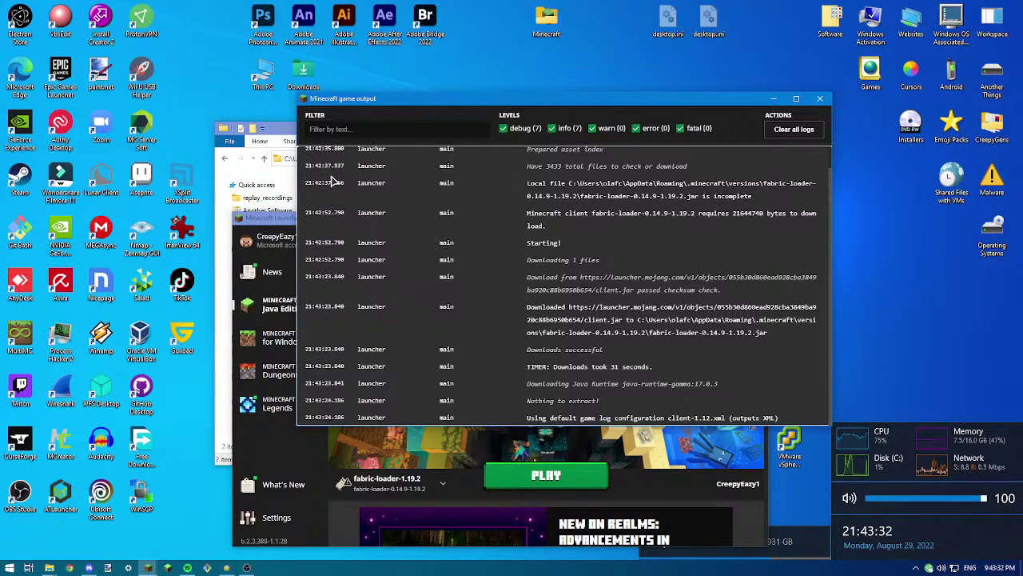
Switch to Discord and read the recent messages in the Dragon Gens minecraft-chat channel
{"action": "key", "text": "alt+Tab"}
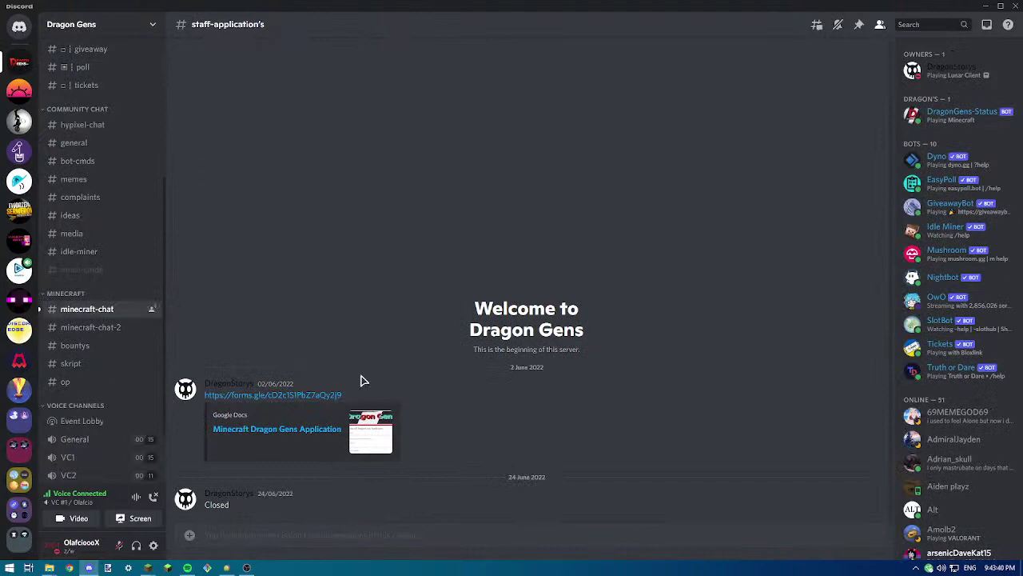
{"action": "scroll", "coordinate": [360, 381], "scroll_direction": "down", "scroll_amount": 5}
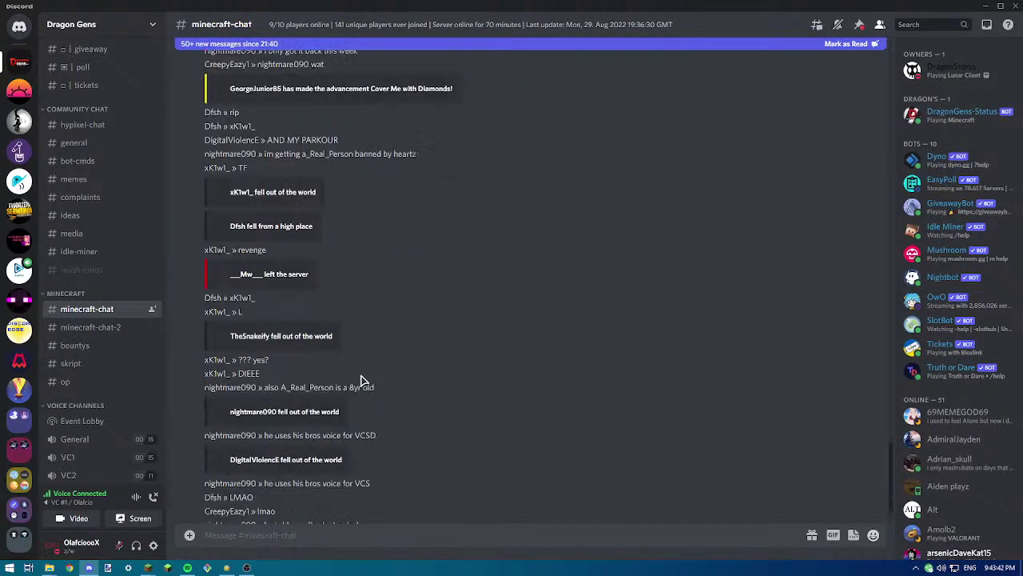
{"action": "scroll", "coordinate": [360, 381], "scroll_direction": "down", "scroll_amount": 1}
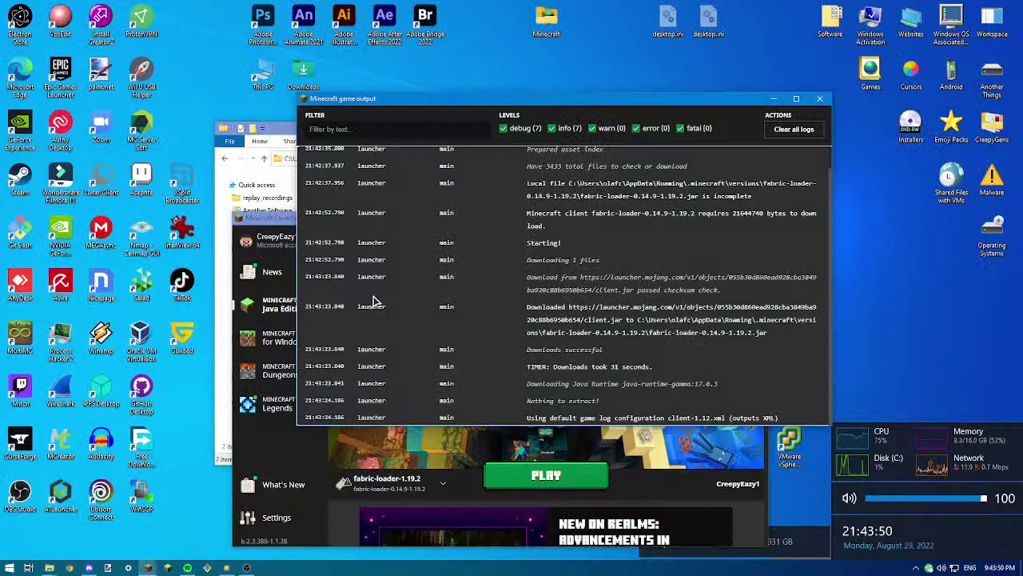
Bring up the Free Download Manager window from its background icon
{"action": "left_click", "coordinate": [917, 567]}
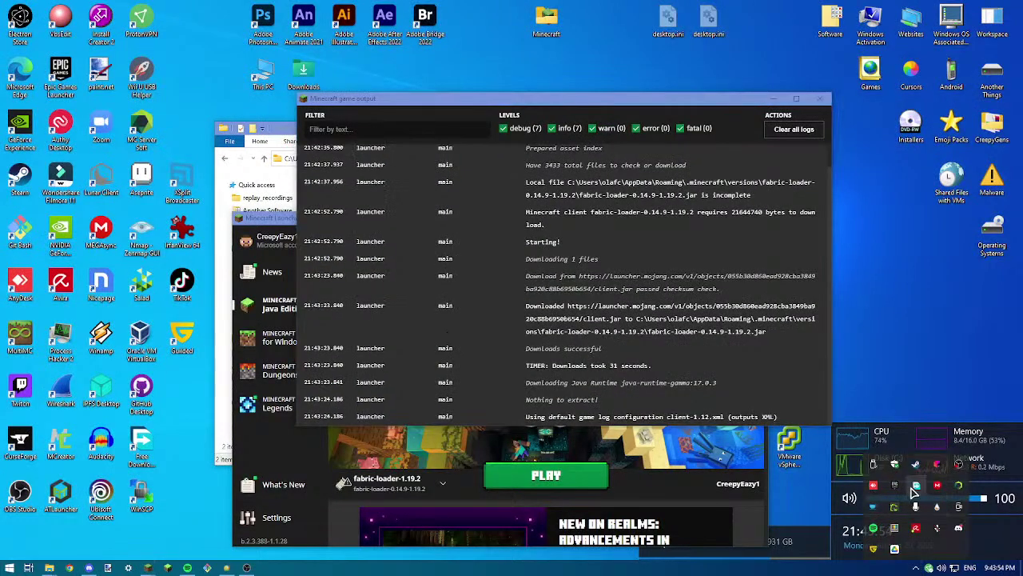
{"action": "right_click", "coordinate": [913, 489]}
{"action": "left_click", "coordinate": [917, 499]}
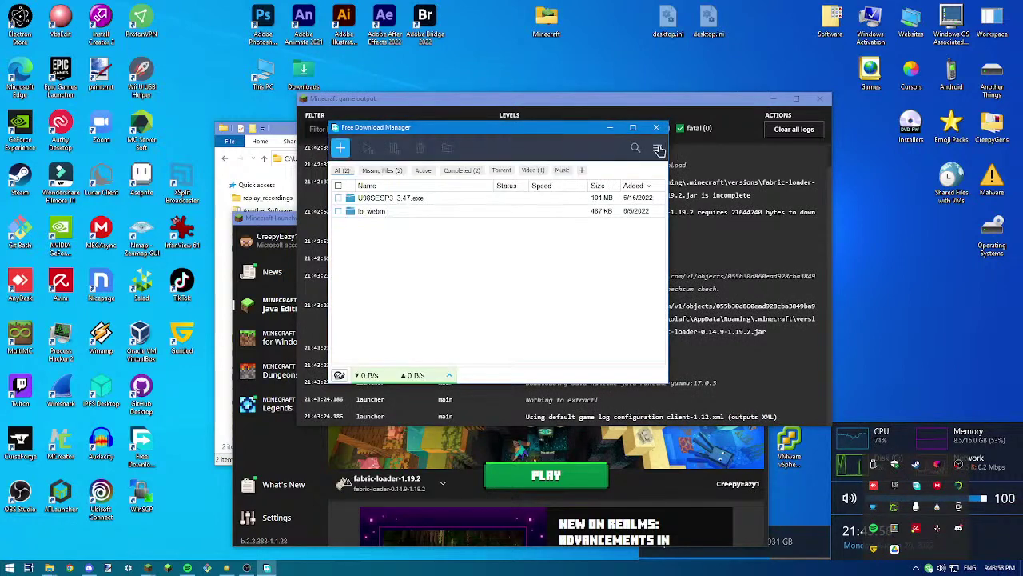
Look through Free Download Manager's preferences, from General, Browser Integration and Network to BitTorrent and Advanced, and close the window
{"action": "left_click", "coordinate": [657, 148]}
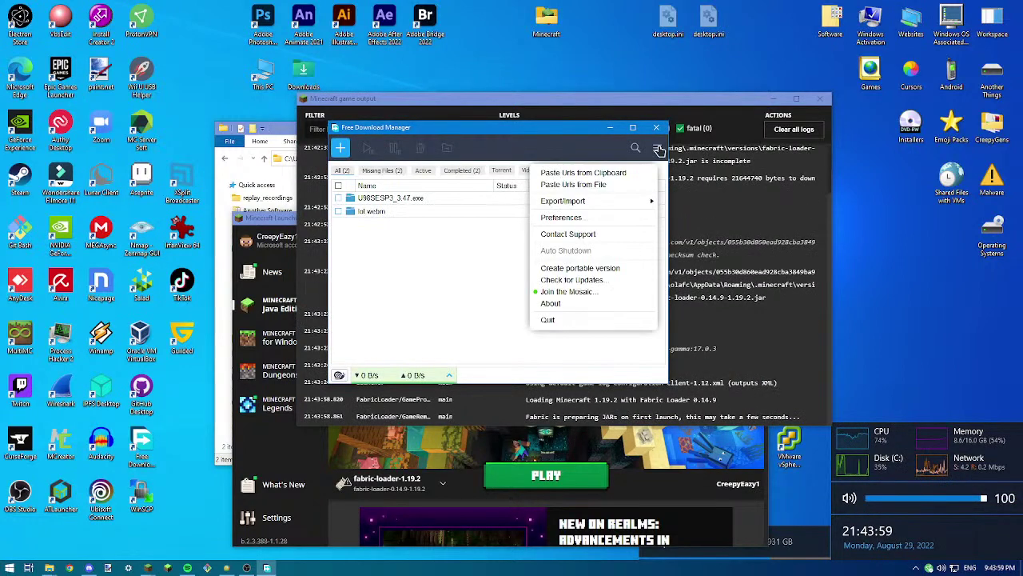
{"action": "left_click", "coordinate": [595, 218]}
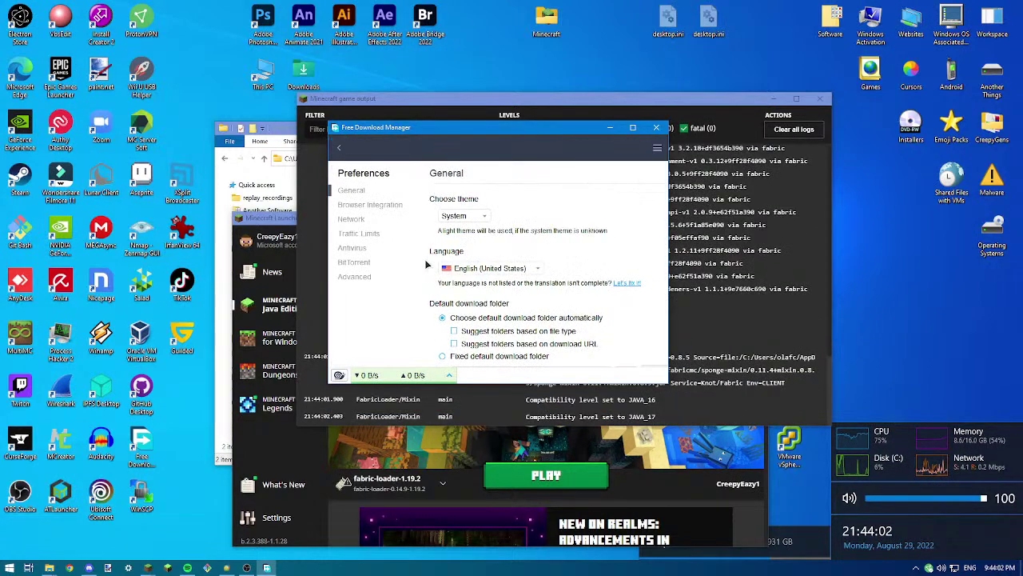
{"action": "scroll", "coordinate": [481, 261], "scroll_direction": "down", "scroll_amount": 10}
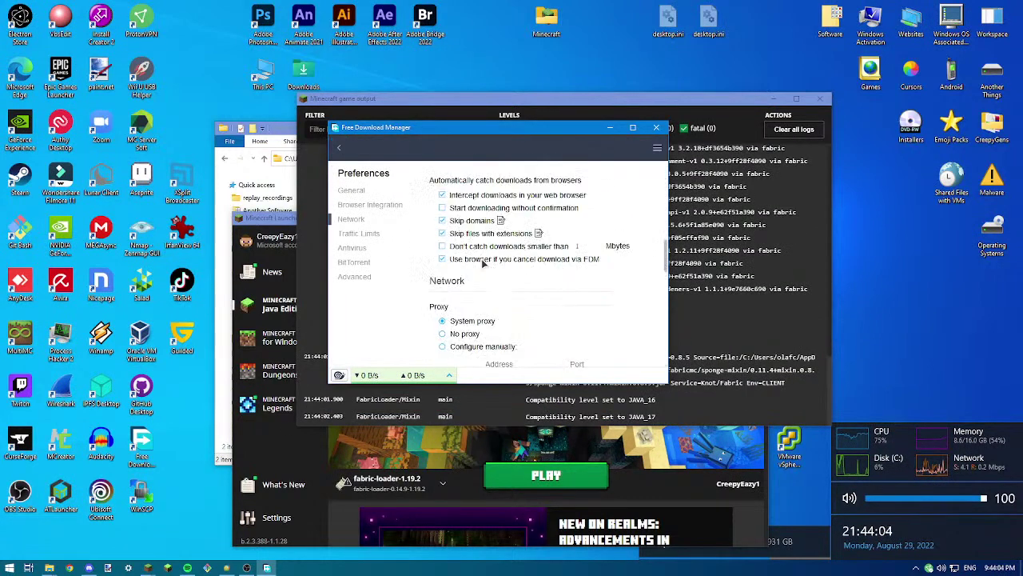
{"action": "scroll", "coordinate": [482, 258], "scroll_direction": "up", "scroll_amount": 3}
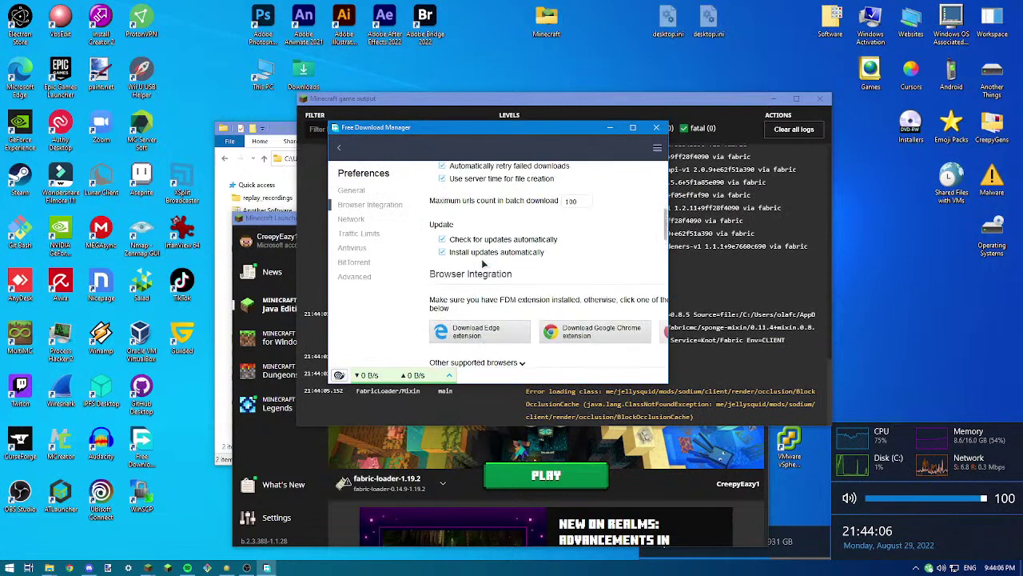
{"action": "scroll", "coordinate": [482, 263], "scroll_direction": "down", "scroll_amount": 2}
{"action": "scroll", "coordinate": [482, 263], "scroll_direction": "down", "scroll_amount": 2}
{"action": "scroll", "coordinate": [483, 263], "scroll_direction": "up", "scroll_amount": 8}
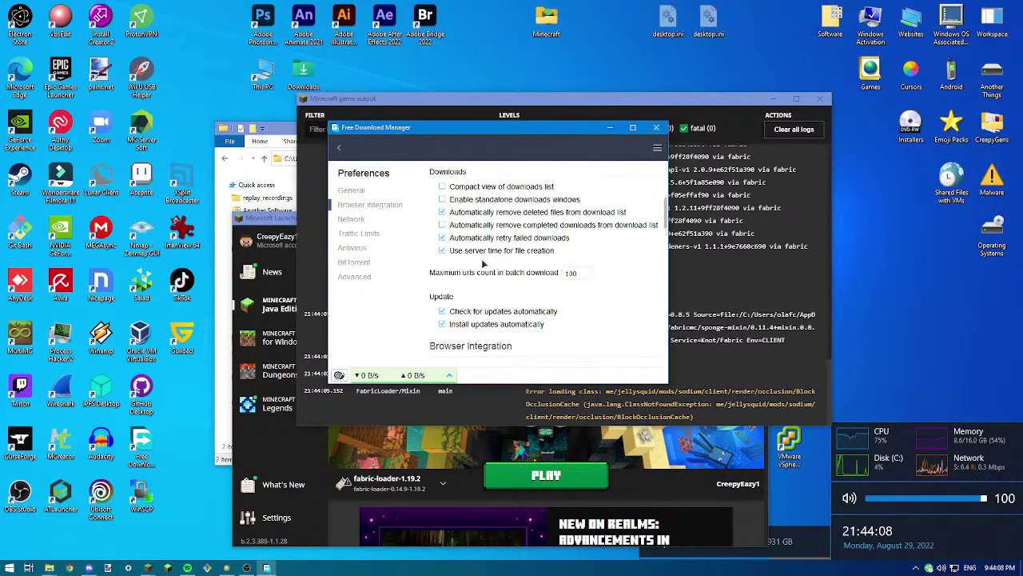
{"action": "scroll", "coordinate": [482, 263], "scroll_direction": "down", "scroll_amount": 15}
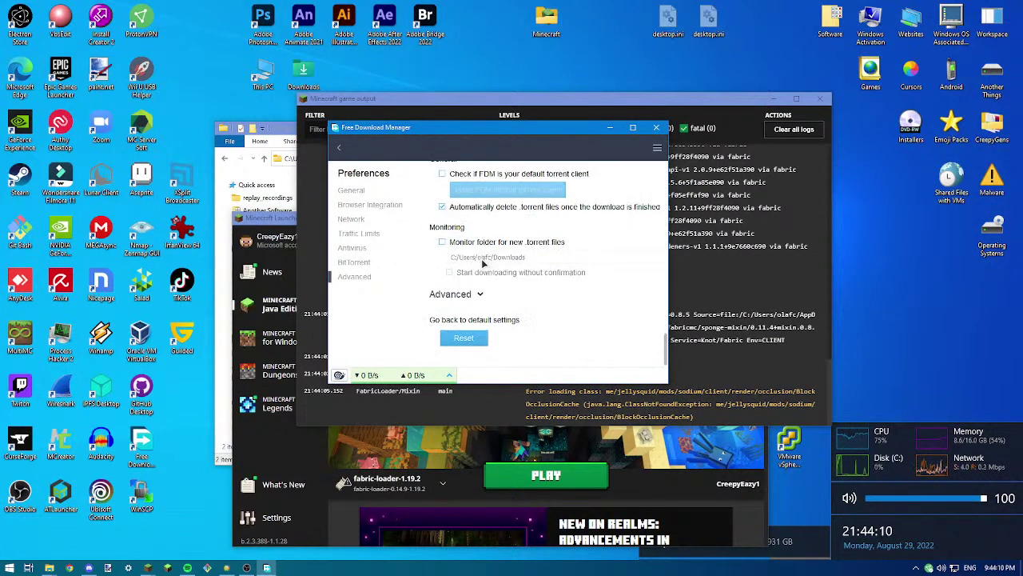
{"action": "scroll", "coordinate": [482, 263], "scroll_direction": "up", "scroll_amount": 3}
{"action": "scroll", "coordinate": [482, 263], "scroll_direction": "down", "scroll_amount": 3}
{"action": "scroll", "coordinate": [482, 263], "scroll_direction": "up", "scroll_amount": 5}
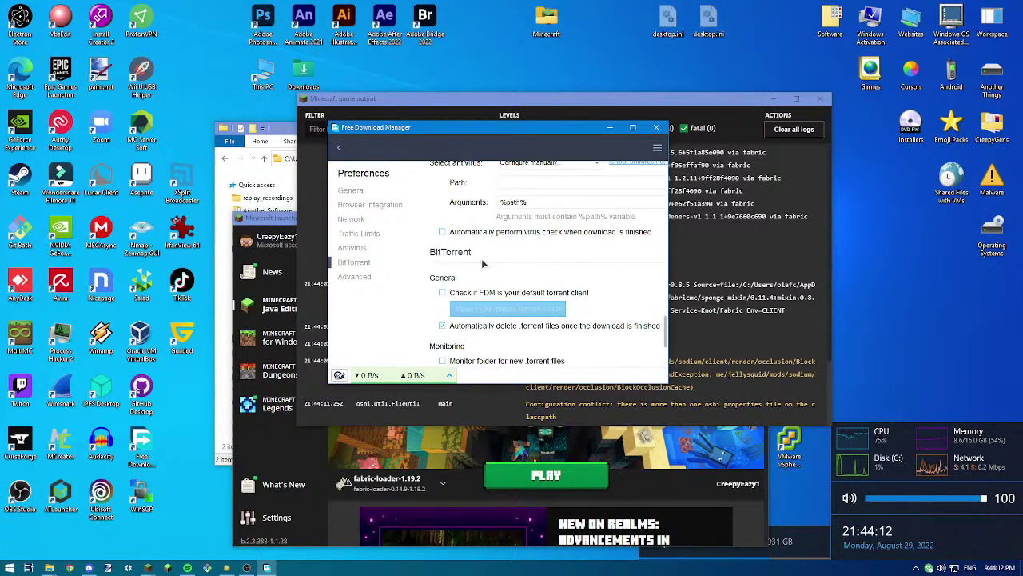
{"action": "scroll", "coordinate": [483, 263], "scroll_direction": "up", "scroll_amount": 1}
{"action": "scroll", "coordinate": [483, 263], "scroll_direction": "down", "scroll_amount": 4}
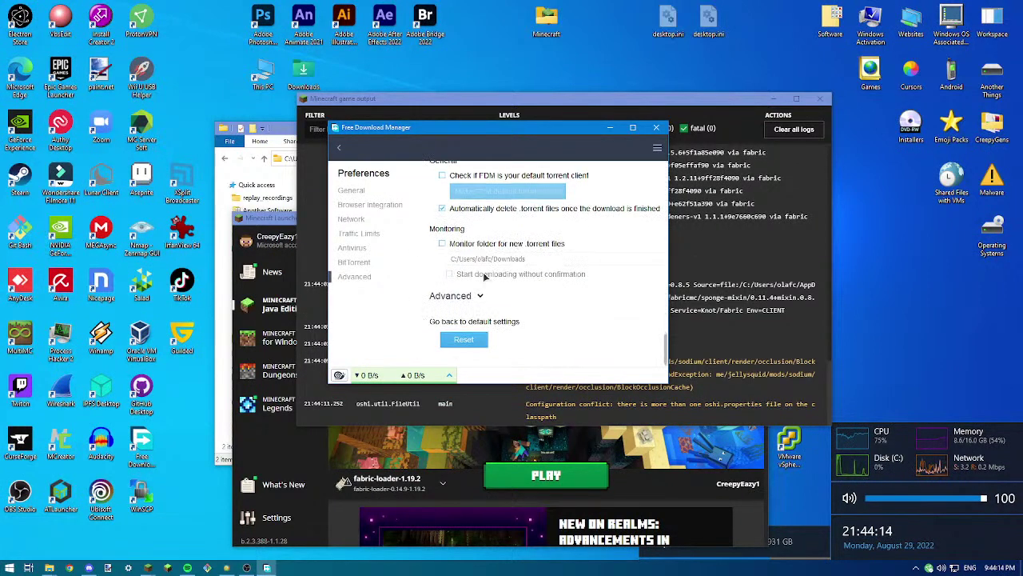
{"action": "left_click", "coordinate": [657, 128]}
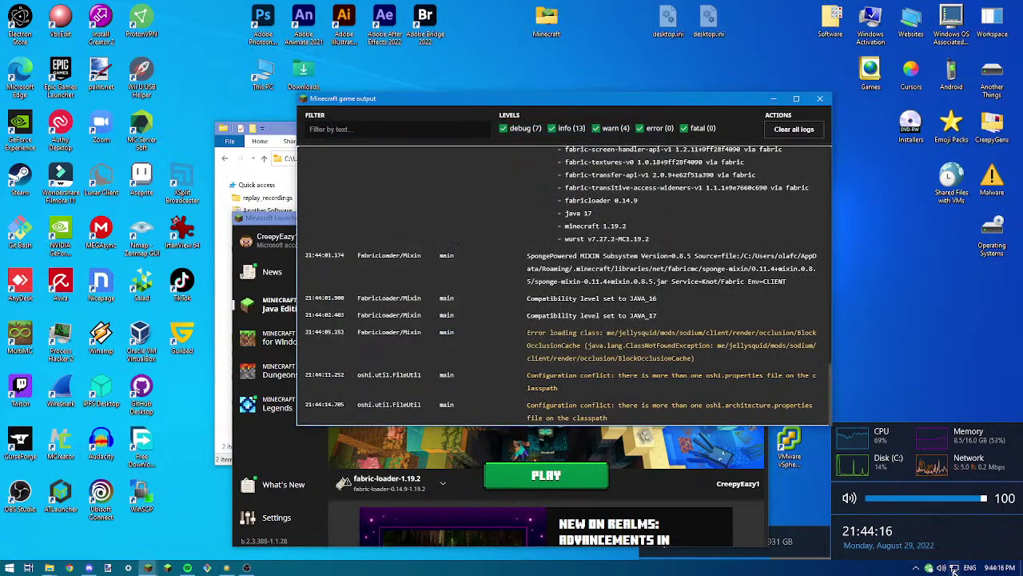
Quit Free Download Manager from its background icon
{"action": "left_click", "coordinate": [916, 568]}
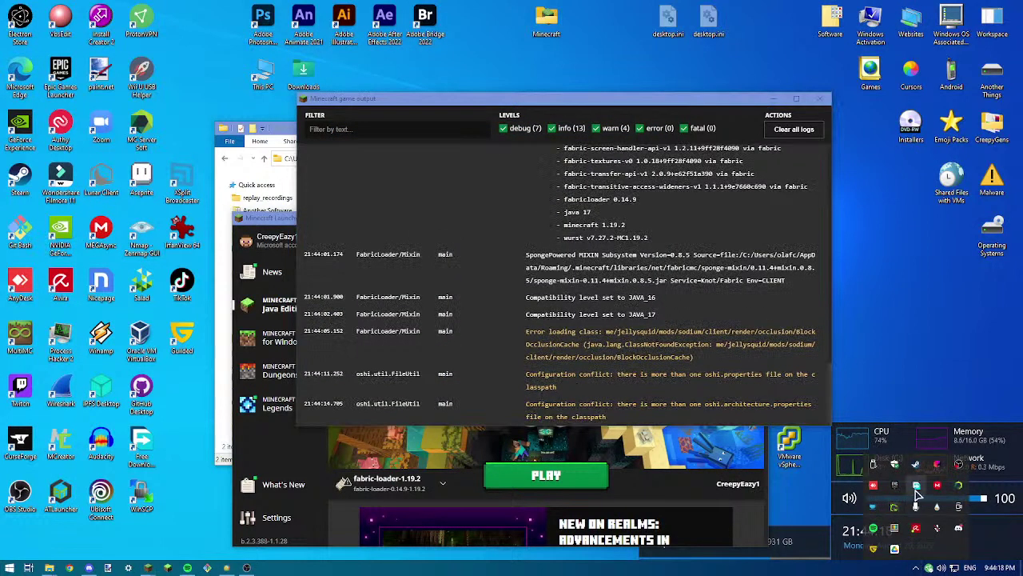
{"action": "right_click", "coordinate": [916, 485]}
{"action": "left_click", "coordinate": [921, 526]}
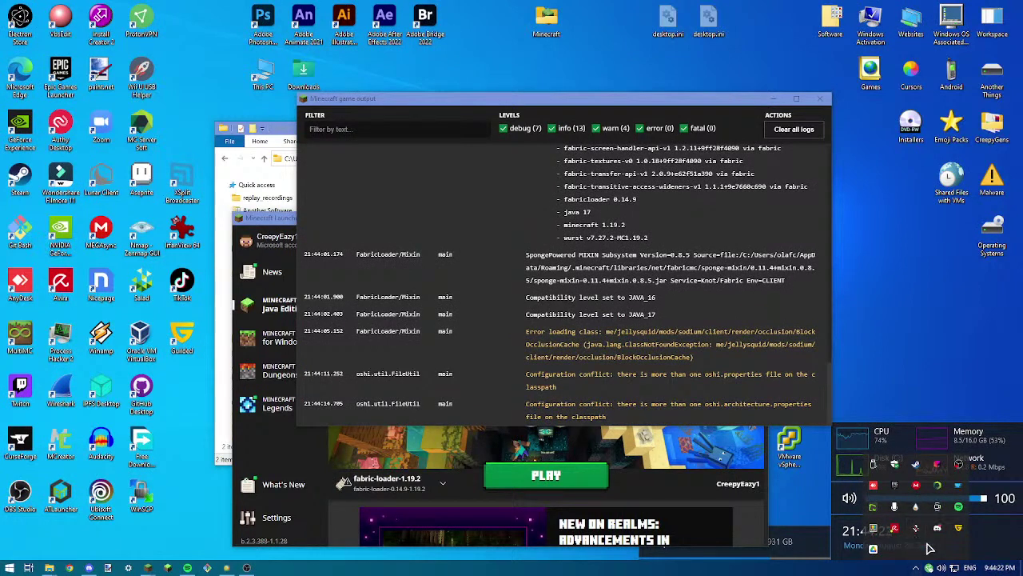
{"action": "left_click", "coordinate": [937, 529]}
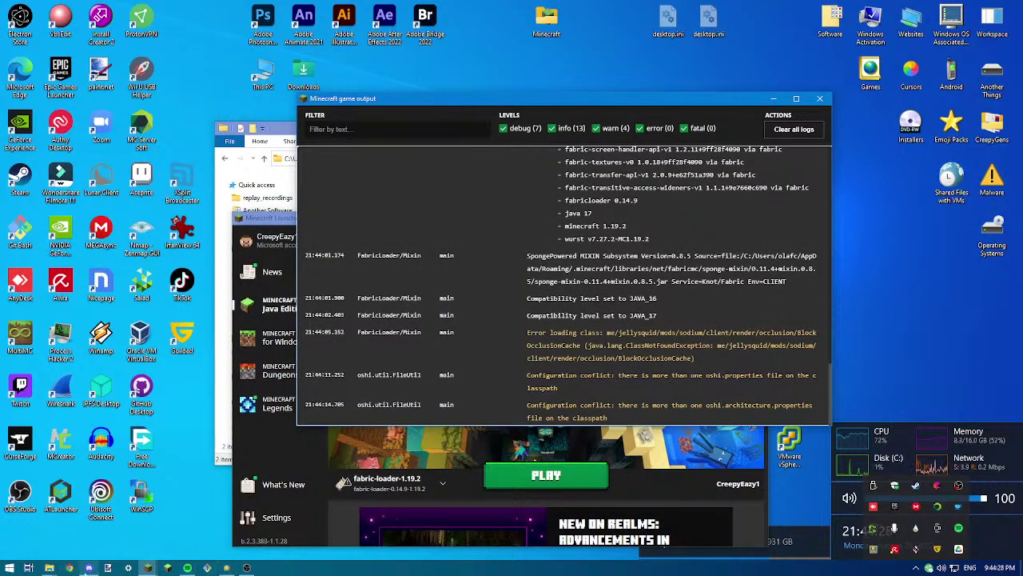
Check the newest messages in Discord's Dragon Gens minecraft-chat channel and the Minecraft game output log while the game loads
{"action": "left_click", "coordinate": [88, 568]}
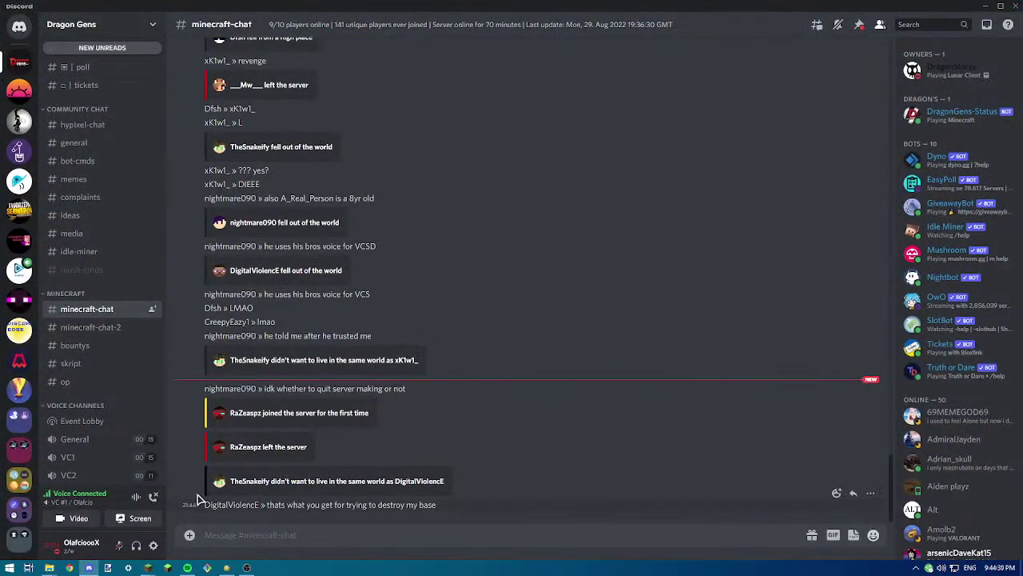
{"action": "left_click", "coordinate": [986, 6]}
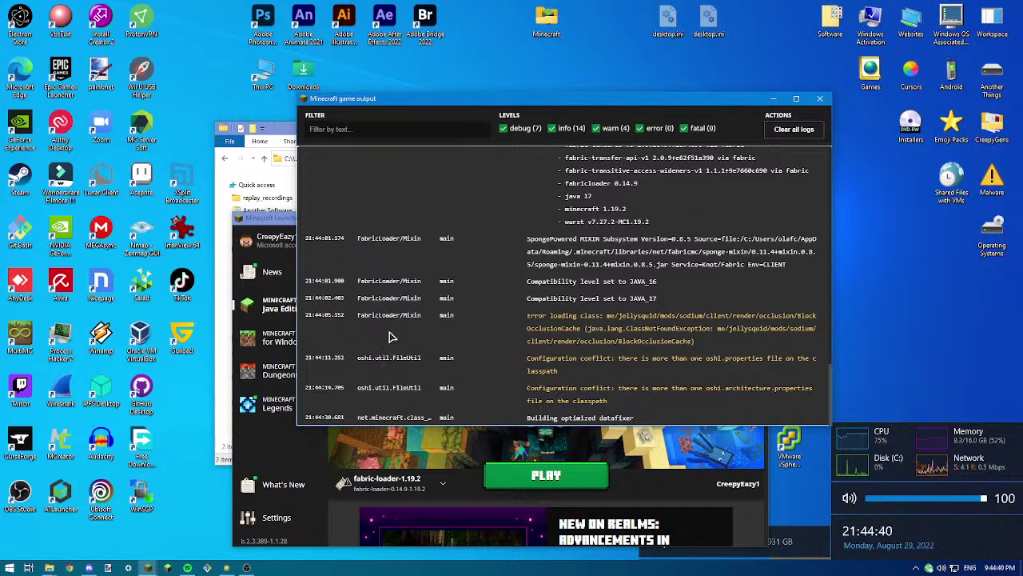
{"action": "left_click", "coordinate": [89, 568]}
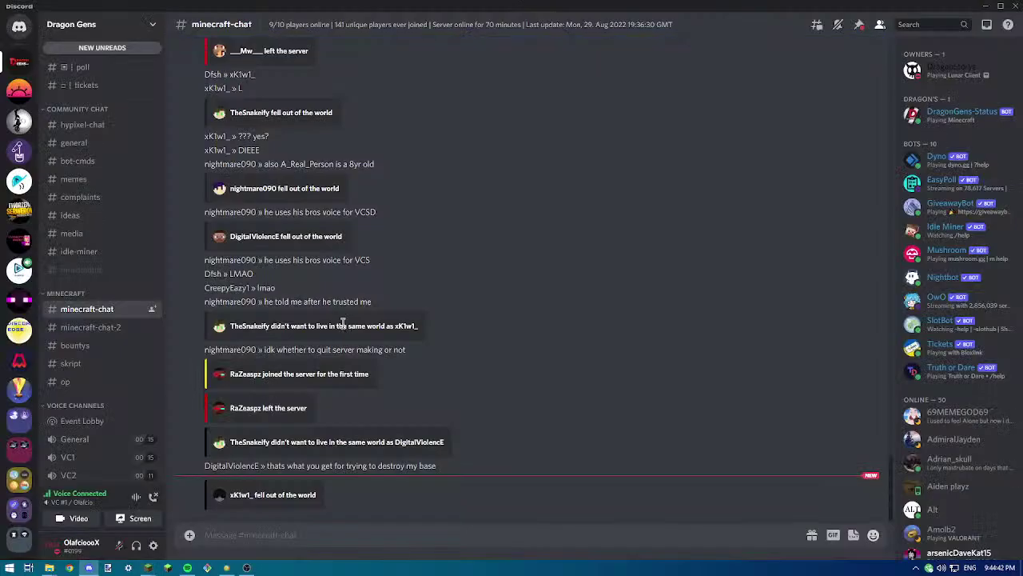